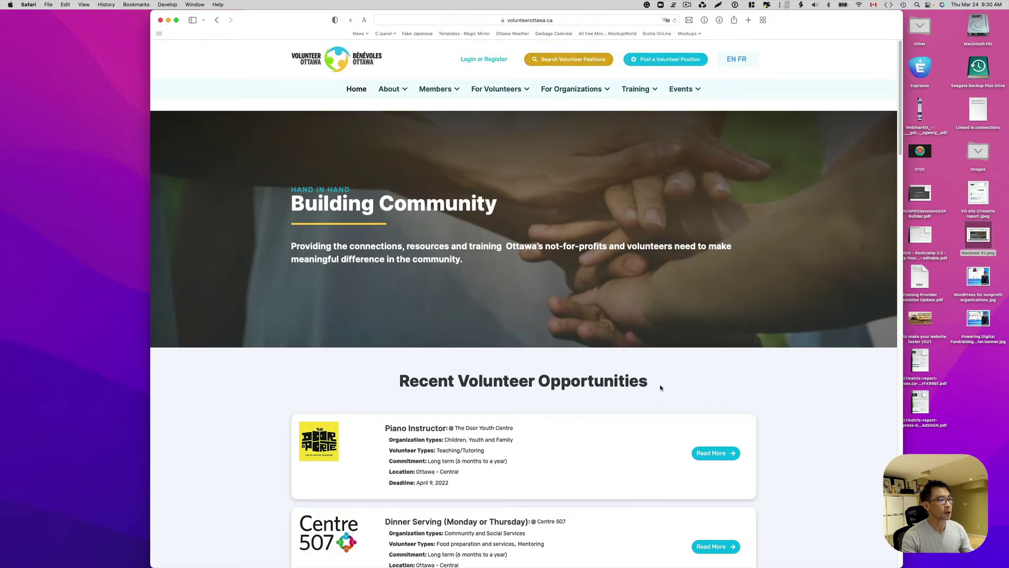
- Review the recent volunteer opportunities on the home page and open the full list of positions
{"action": "scroll", "coordinate": [660, 389], "scroll_direction": "down", "scroll_amount": 3}
{"action": "scroll", "coordinate": [657, 395], "scroll_direction": "down", "scroll_amount": 4}
{"action": "scroll", "coordinate": [657, 394], "scroll_direction": "up", "scroll_amount": 3}
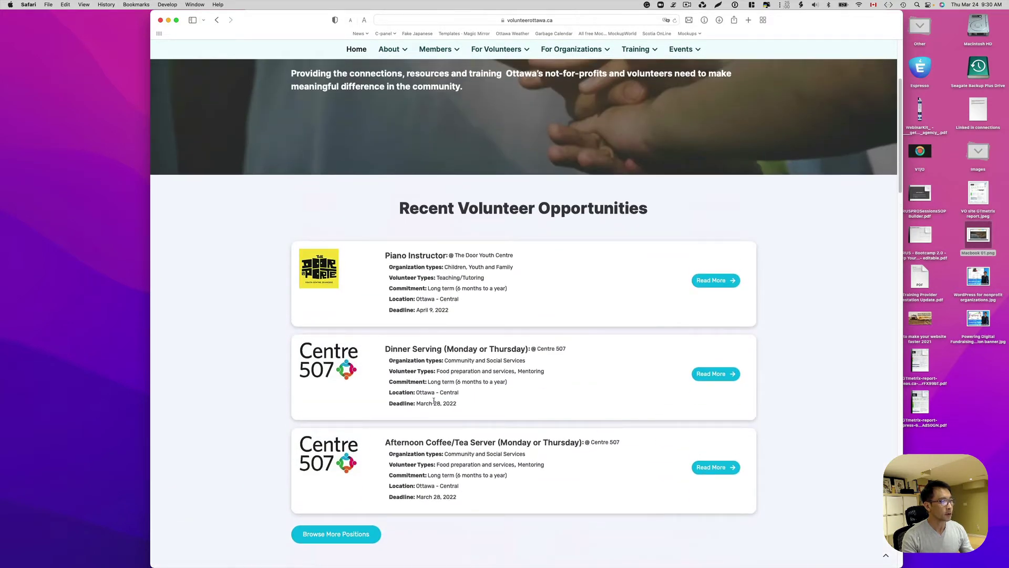
{"action": "scroll", "coordinate": [442, 403], "scroll_direction": "down", "scroll_amount": 2}
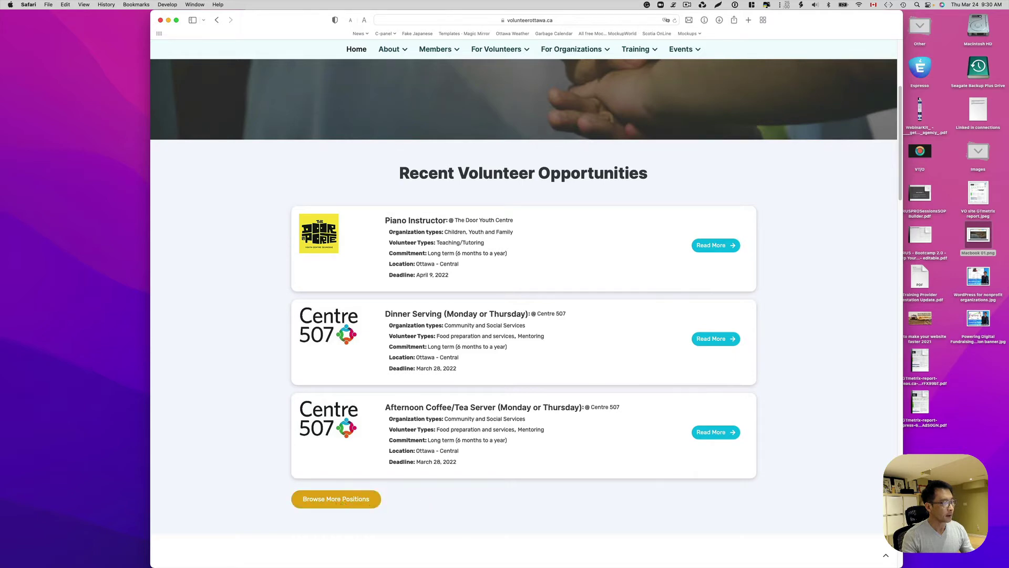
{"action": "left_click", "coordinate": [341, 501]}
{"action": "scroll", "coordinate": [760, 380], "scroll_direction": "down", "scroll_amount": 2}
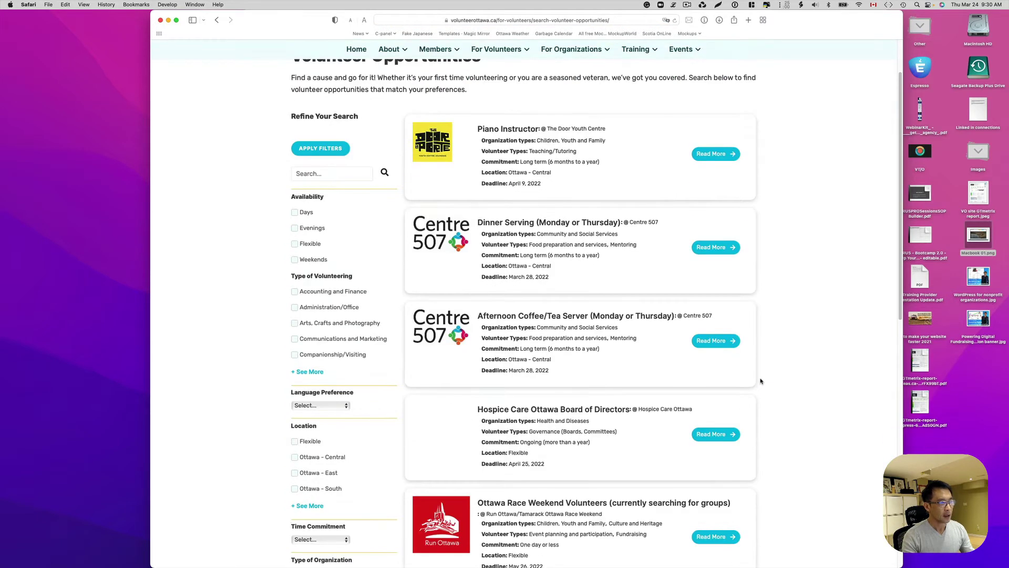
- Filter the volunteer opportunities by Days availability, look through the matches and reset the filters
{"action": "scroll", "coordinate": [764, 382], "scroll_direction": "up", "scroll_amount": 4}
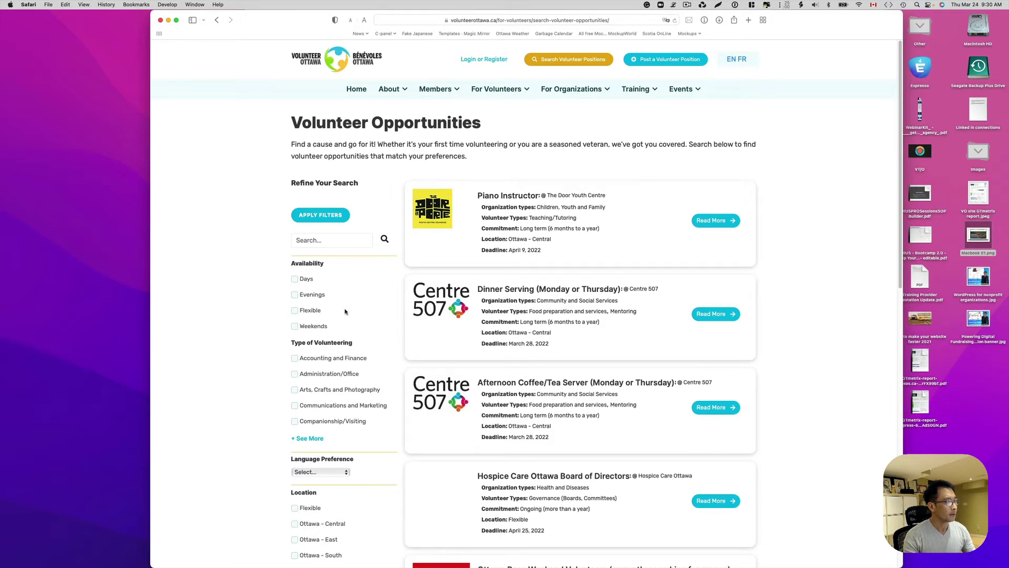
{"action": "left_click", "coordinate": [295, 279]}
{"action": "left_click", "coordinate": [339, 222]}
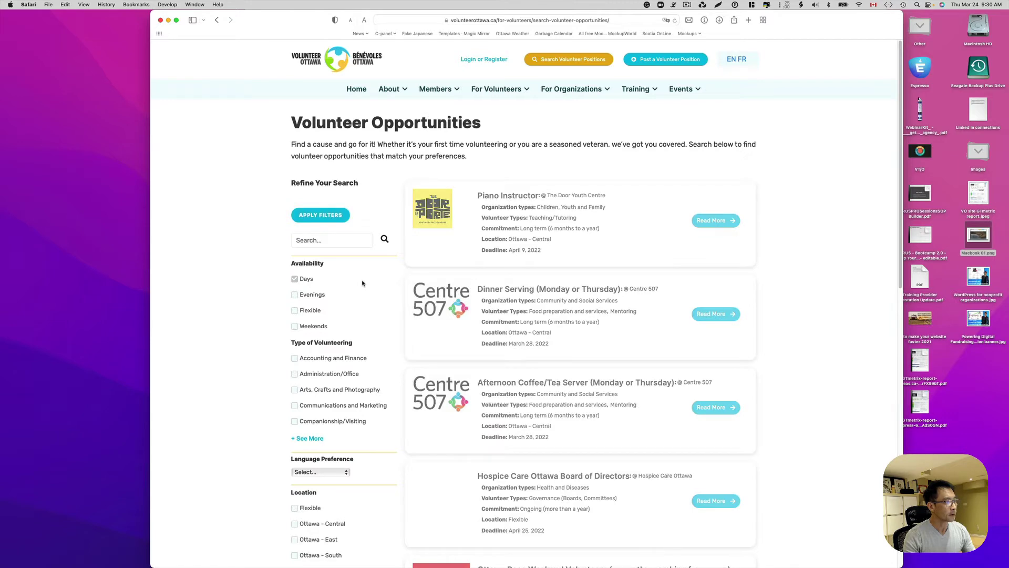
{"action": "scroll", "coordinate": [454, 282], "scroll_direction": "down", "scroll_amount": 1}
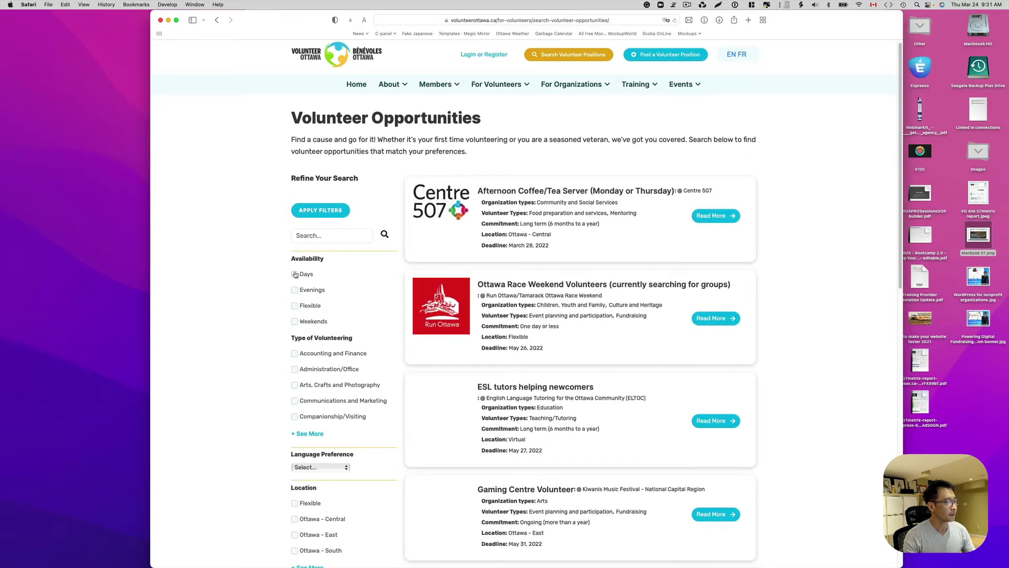
{"action": "scroll", "coordinate": [349, 372], "scroll_direction": "down", "scroll_amount": 10}
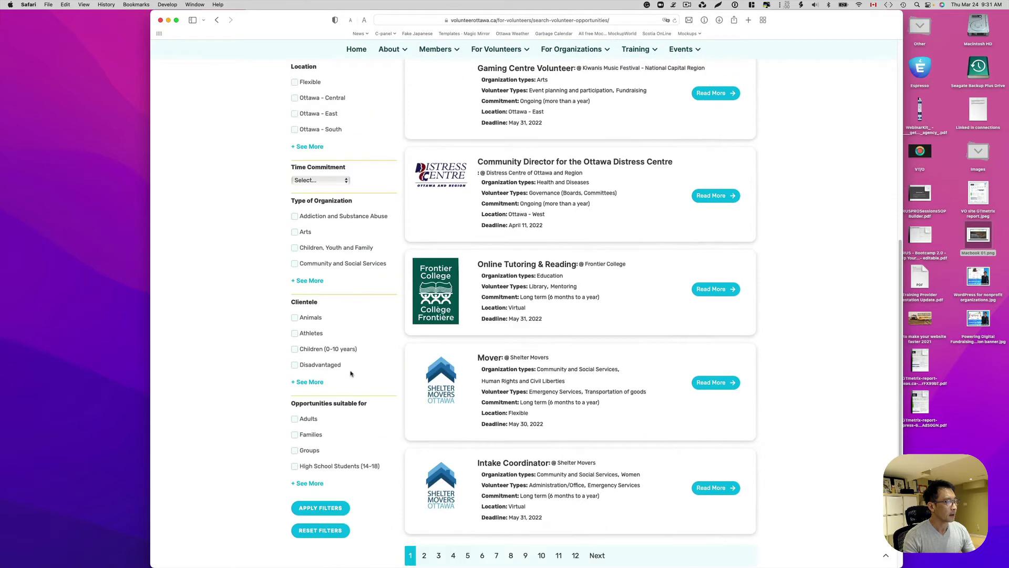
{"action": "left_click", "coordinate": [326, 530]}
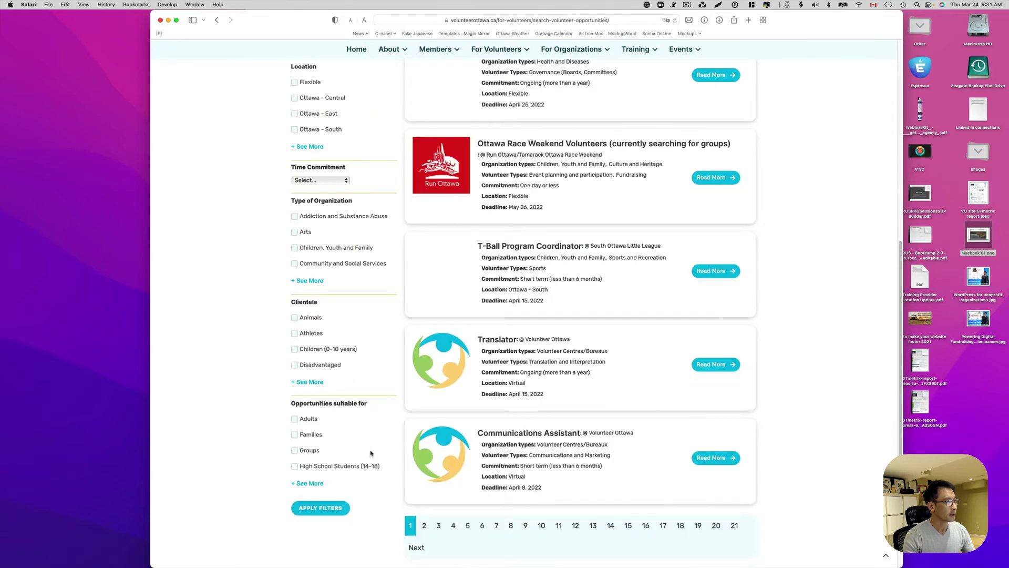
- Filter the volunteer opportunities by location Ottawa - East, organization type Arts and suitability for Adults, and review the matches
{"action": "scroll", "coordinate": [371, 450], "scroll_direction": "up", "scroll_amount": 3}
{"action": "scroll", "coordinate": [361, 426], "scroll_direction": "up", "scroll_amount": 1}
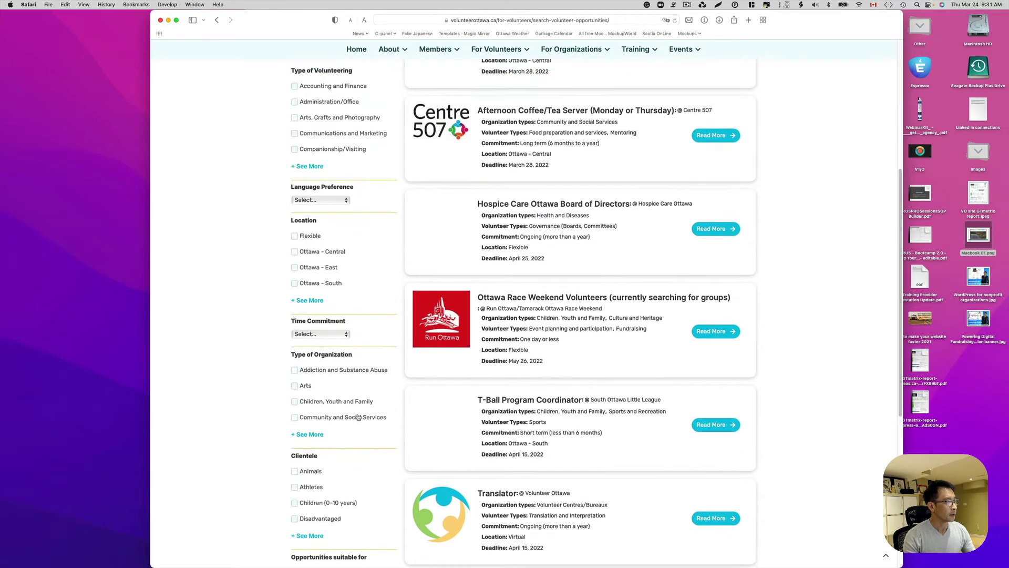
{"action": "left_click", "coordinate": [295, 268]}
{"action": "scroll", "coordinate": [338, 396], "scroll_direction": "down", "scroll_amount": 2}
{"action": "left_click", "coordinate": [297, 339]}
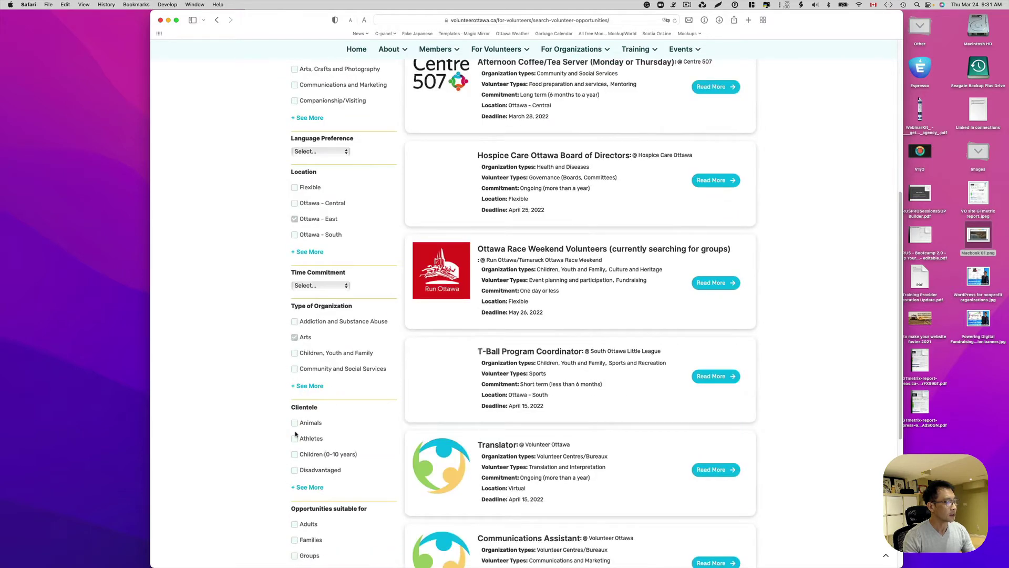
{"action": "scroll", "coordinate": [297, 423], "scroll_direction": "down", "scroll_amount": 1}
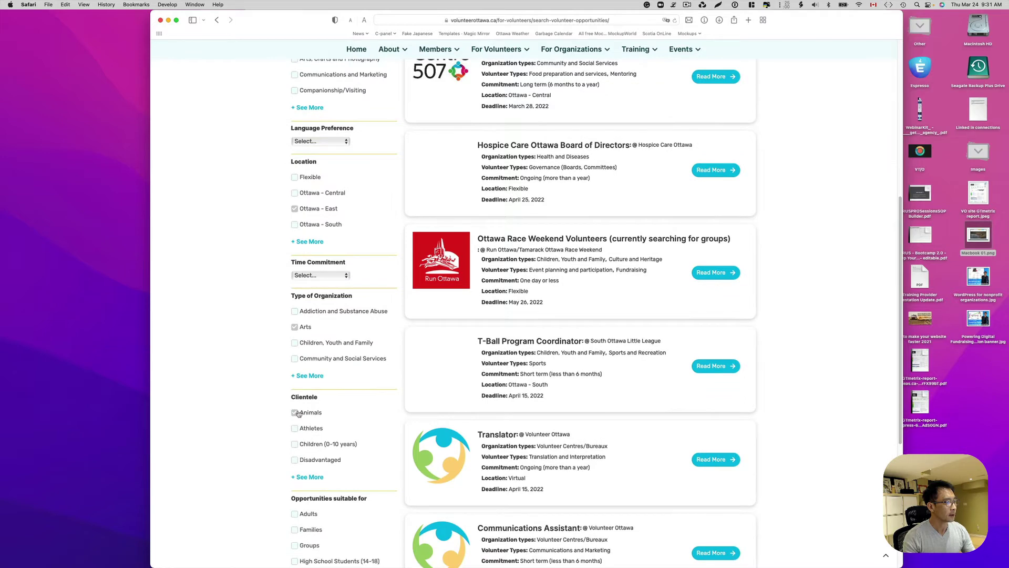
{"action": "scroll", "coordinate": [325, 425], "scroll_direction": "down", "scroll_amount": 2}
{"action": "scroll", "coordinate": [329, 426], "scroll_direction": "down", "scroll_amount": 2}
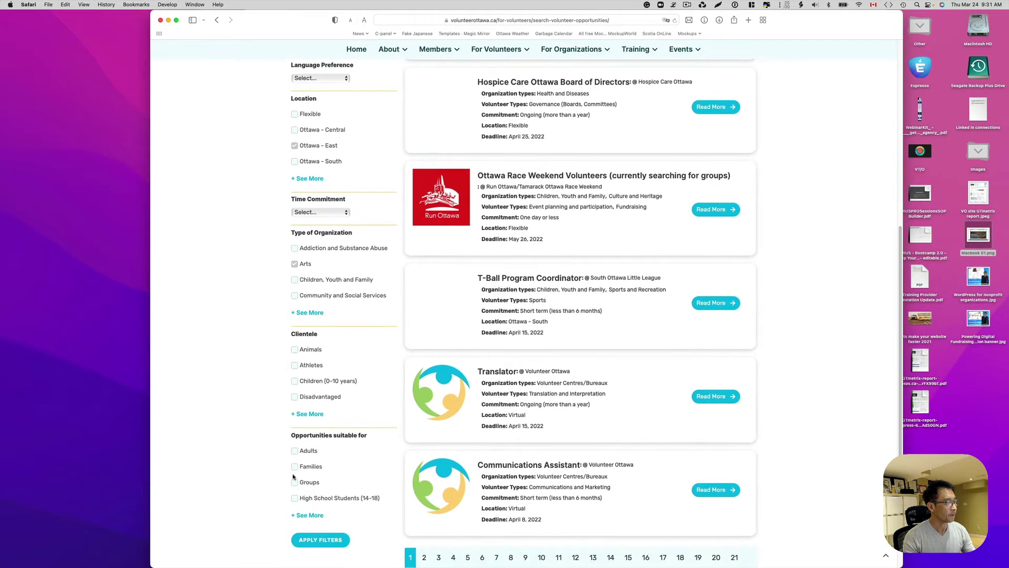
{"action": "left_click", "coordinate": [295, 451]}
{"action": "scroll", "coordinate": [299, 465], "scroll_direction": "down", "scroll_amount": 2}
{"action": "left_click", "coordinate": [320, 504]}
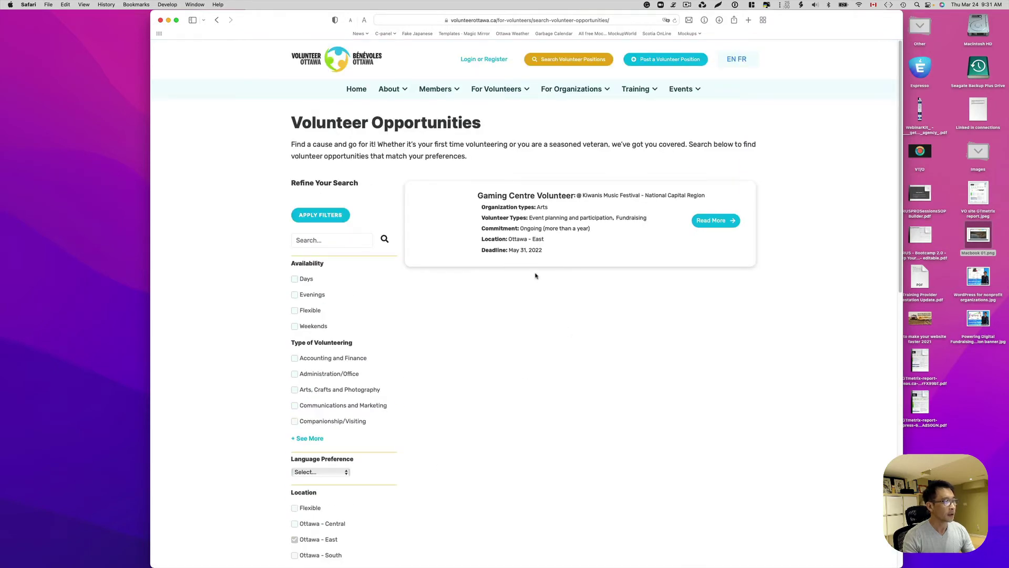
{"action": "scroll", "coordinate": [321, 388], "scroll_direction": "down", "scroll_amount": 1}
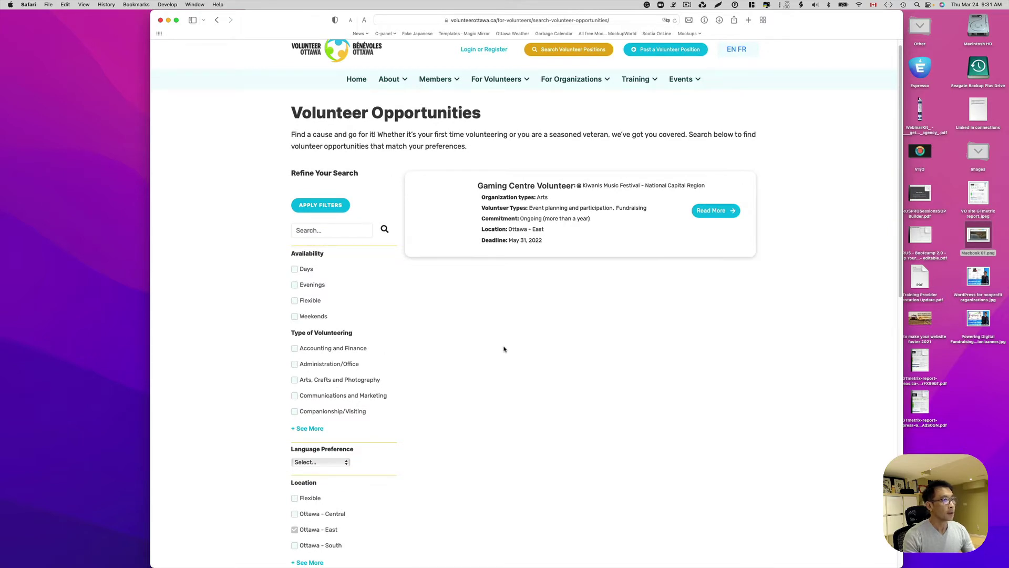
{"action": "scroll", "coordinate": [518, 358], "scroll_direction": "up", "scroll_amount": 1}
- Open the directory of member organizations and bring its filter options into view
{"action": "mouse_move", "coordinate": [448, 87]}
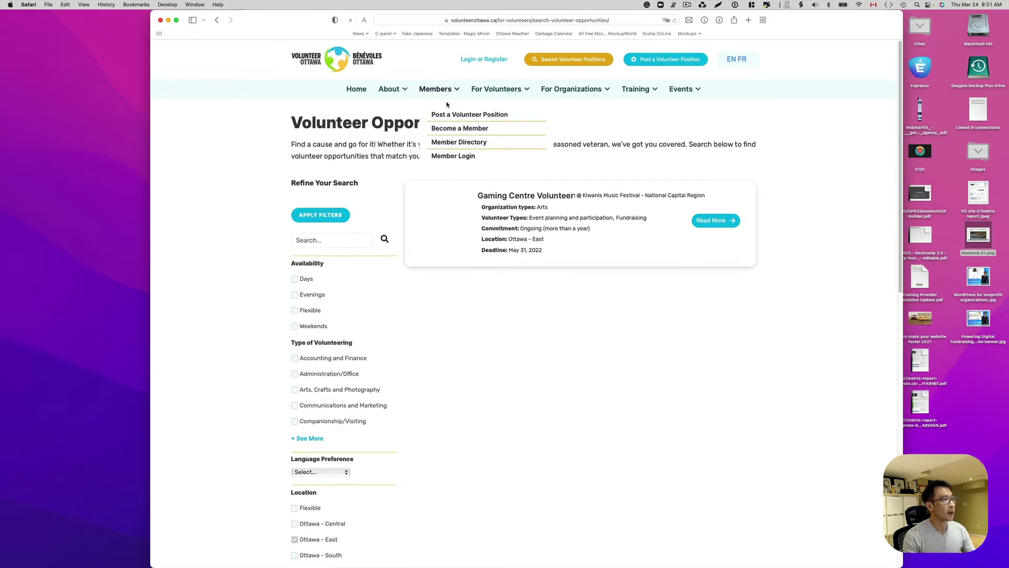
{"action": "left_click", "coordinate": [459, 143]}
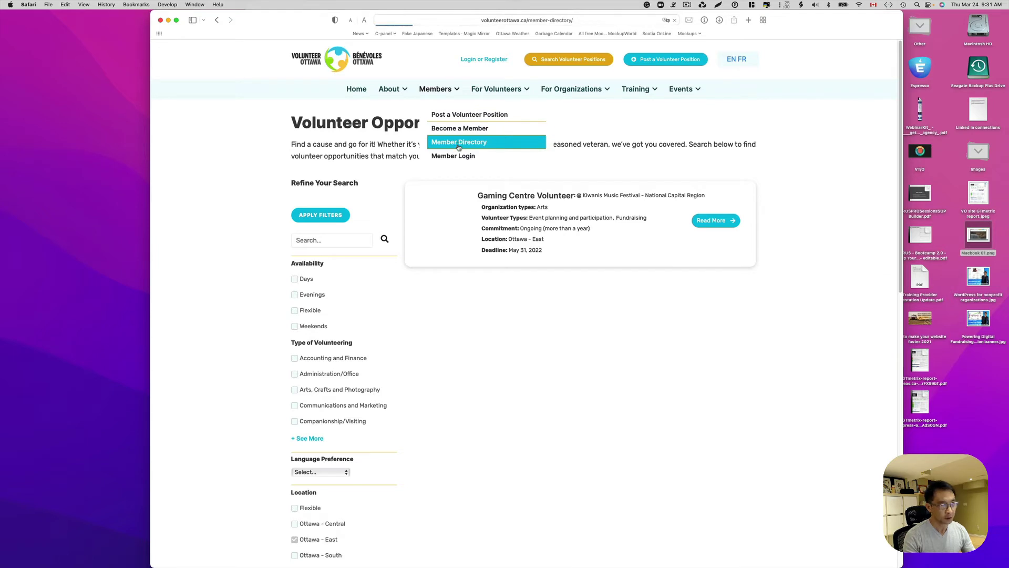
{"action": "scroll", "coordinate": [730, 301], "scroll_direction": "down", "scroll_amount": 3}
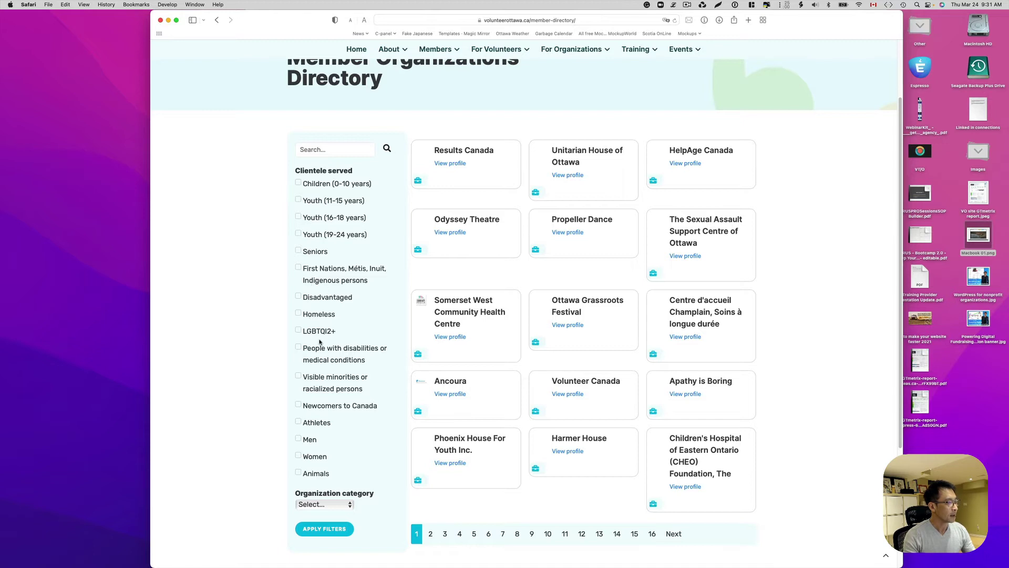
- Filter the member directory by the organization category Children, Youth and Family
{"action": "left_click", "coordinate": [329, 505]}
{"action": "scroll", "coordinate": [329, 512], "scroll_direction": "down", "scroll_amount": 3}
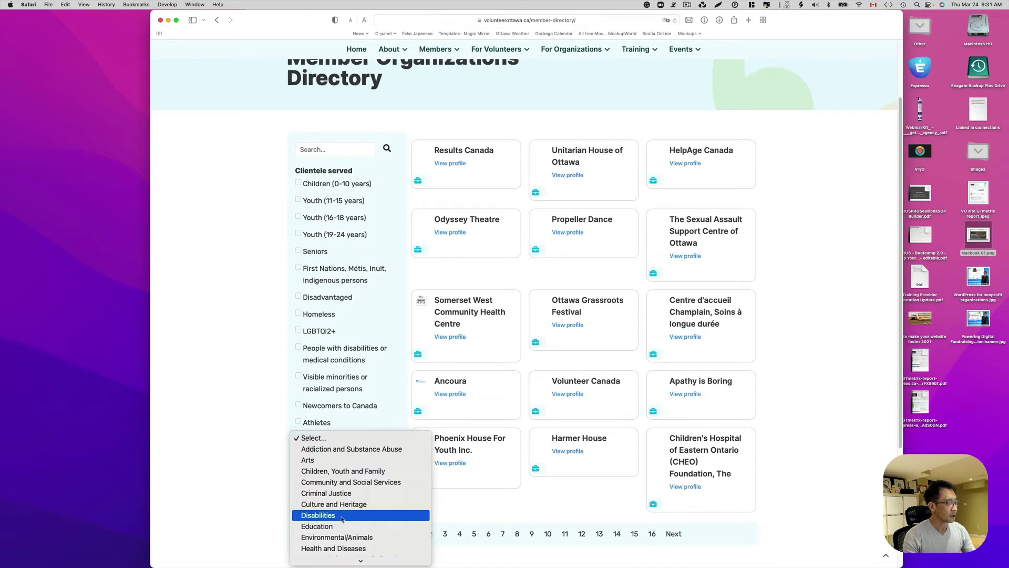
{"action": "left_click", "coordinate": [339, 471]}
{"action": "left_click", "coordinate": [335, 528]}
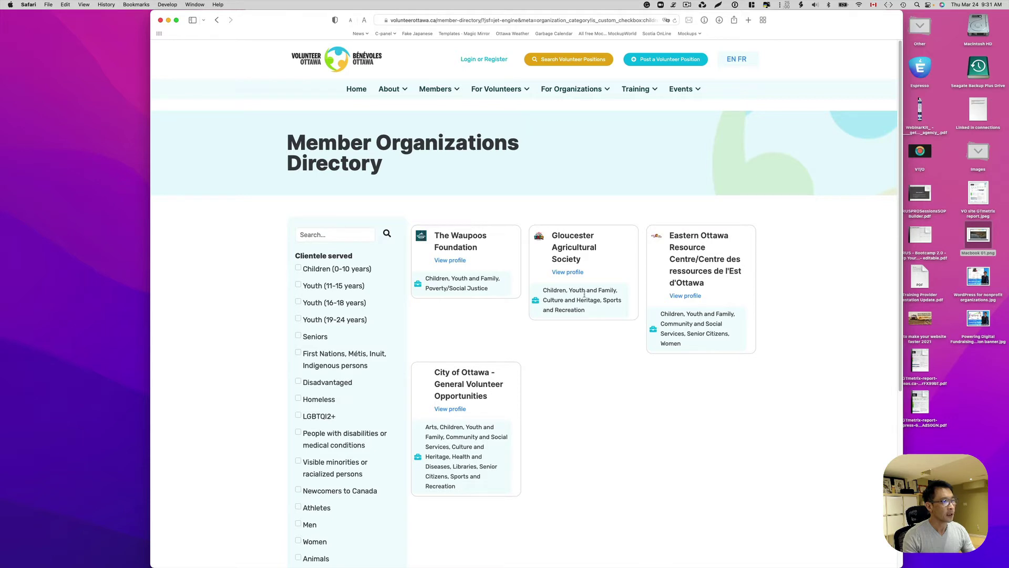
- View the Gloucester Agricultural Society's member profile and return to the membership directory
{"action": "left_click", "coordinate": [567, 273]}
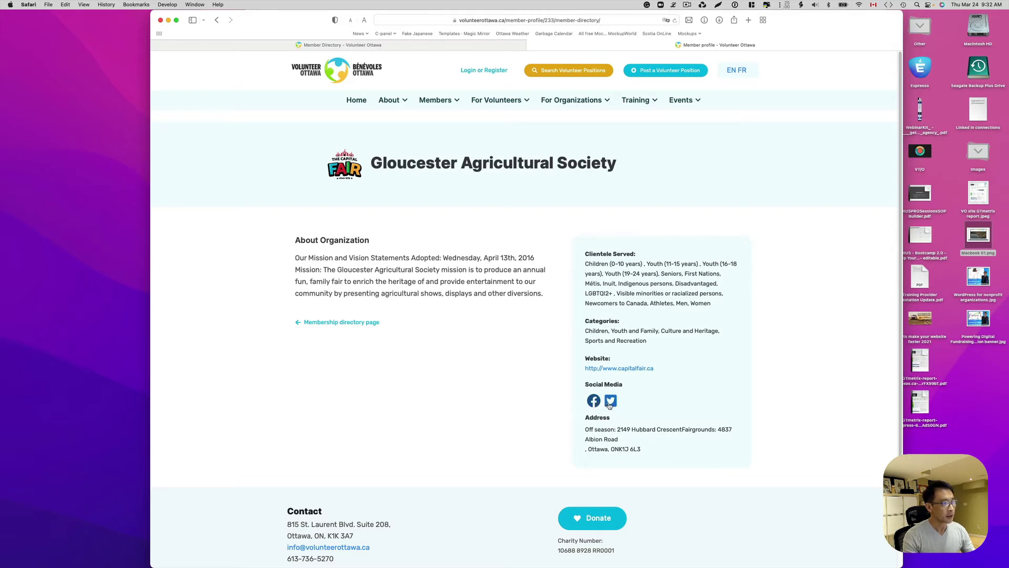
{"action": "left_click", "coordinate": [373, 329]}
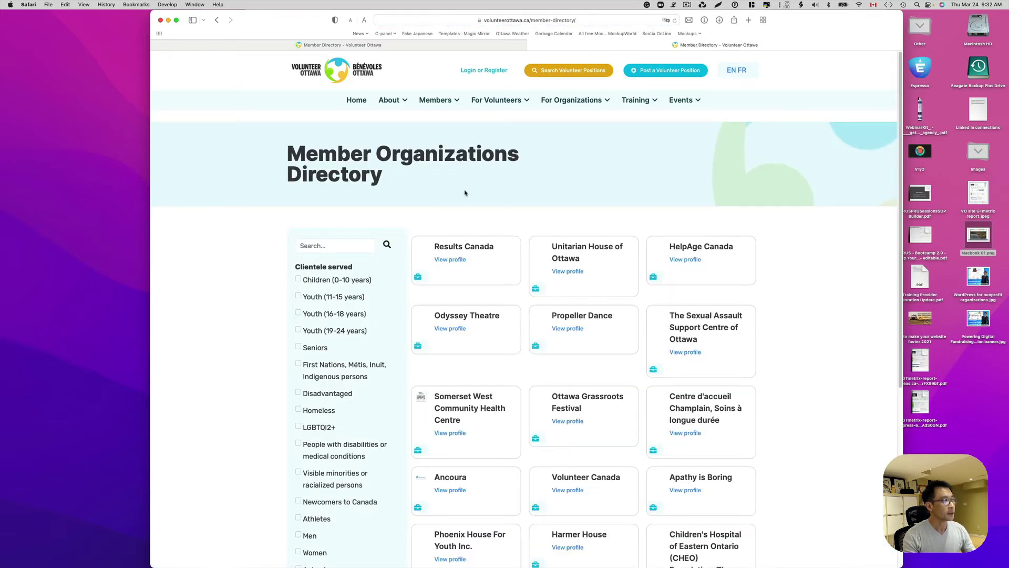
- Log in to the site with an existing account and open its volunteer search page
{"action": "left_click", "coordinate": [468, 73]}
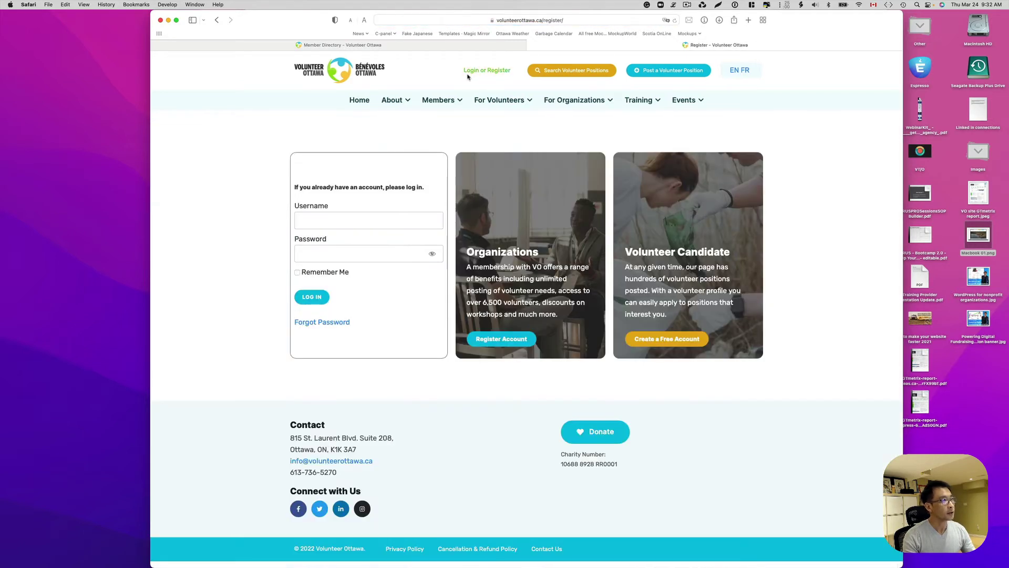
{"action": "left_click", "coordinate": [397, 221]}
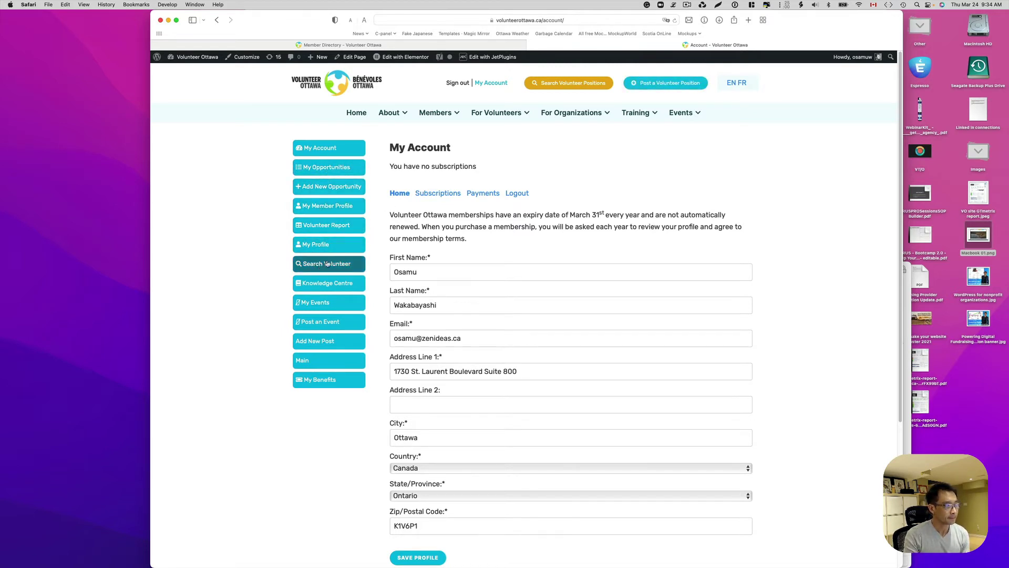
{"action": "left_click", "coordinate": [332, 262]}
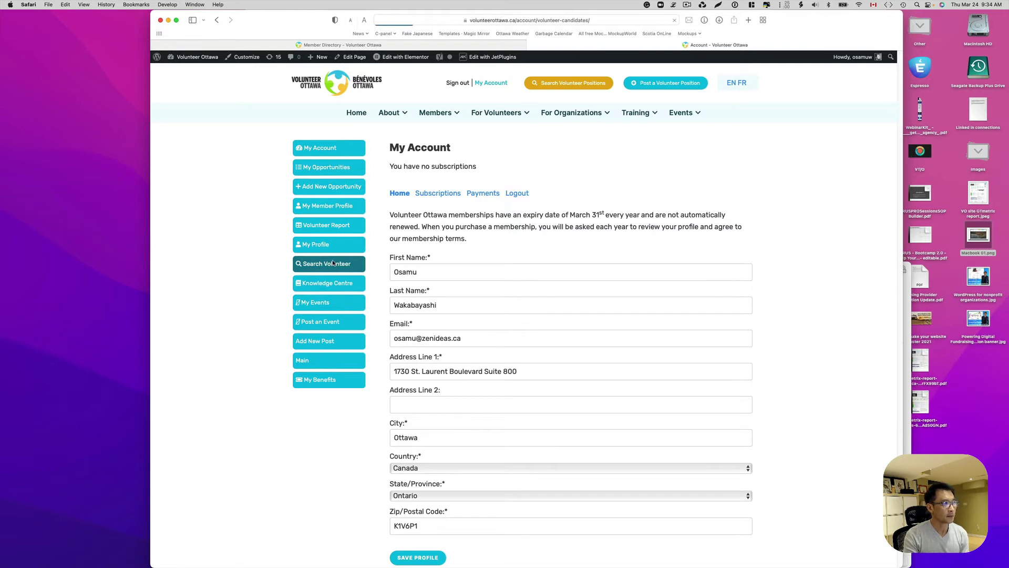
{"action": "scroll", "coordinate": [602, 194], "scroll_direction": "down", "scroll_amount": 2}
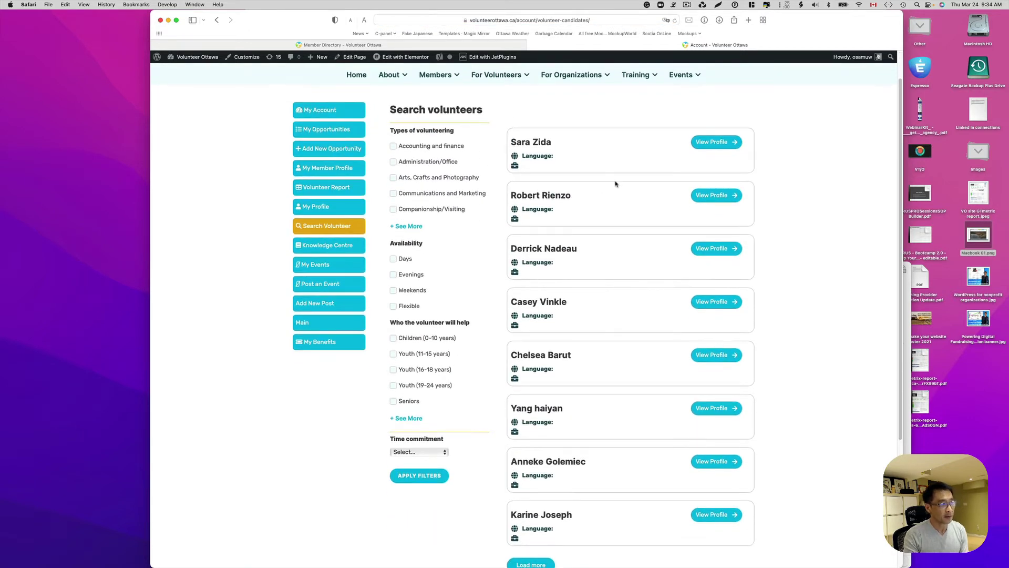
- Expand the full list of volunteering types and filter the volunteers by Teaching/Tutoring
{"action": "scroll", "coordinate": [614, 200], "scroll_direction": "up", "scroll_amount": 1}
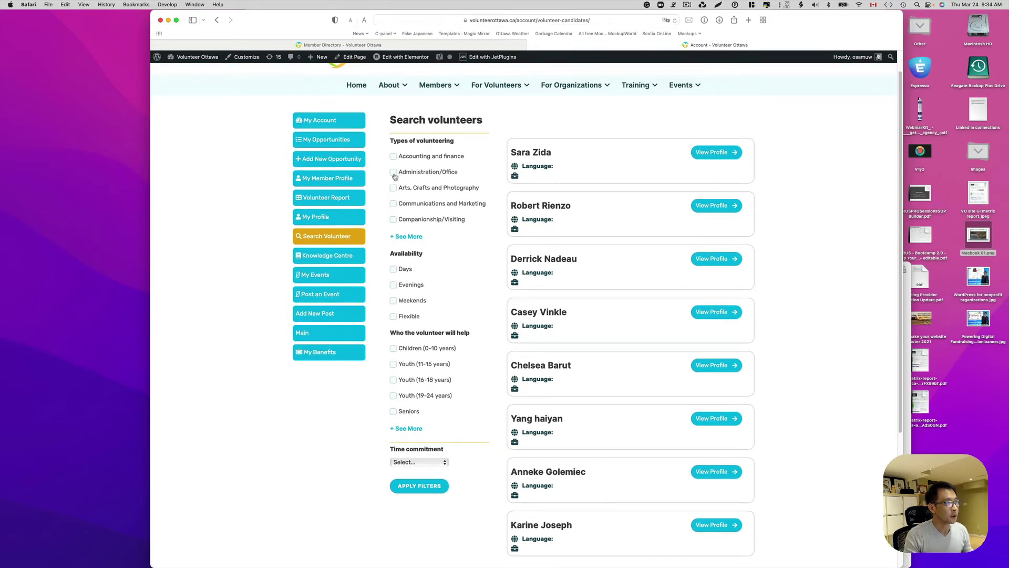
{"action": "left_click", "coordinate": [402, 236]}
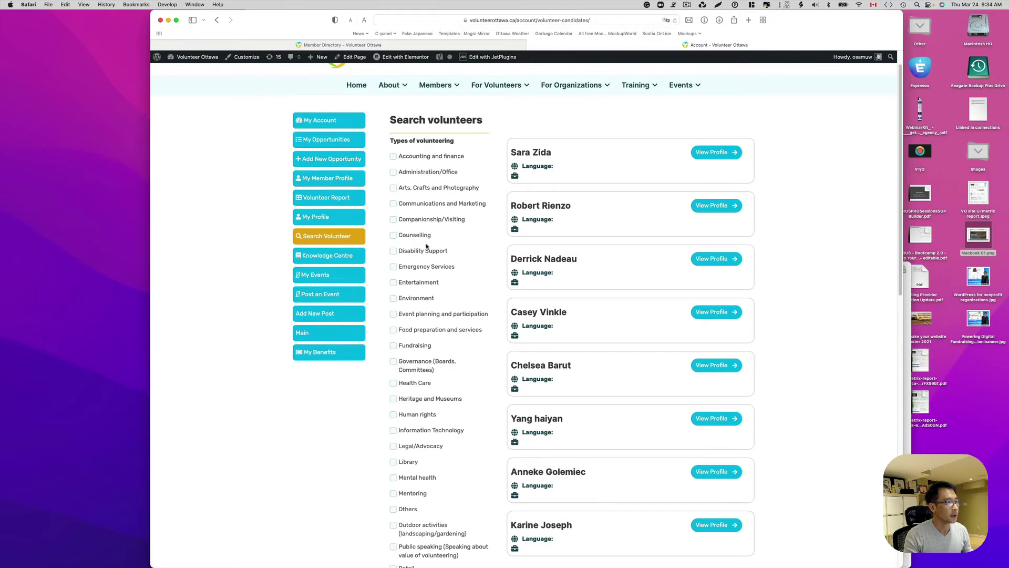
{"action": "scroll", "coordinate": [448, 281], "scroll_direction": "down", "scroll_amount": 2}
{"action": "scroll", "coordinate": [447, 282], "scroll_direction": "down", "scroll_amount": 5}
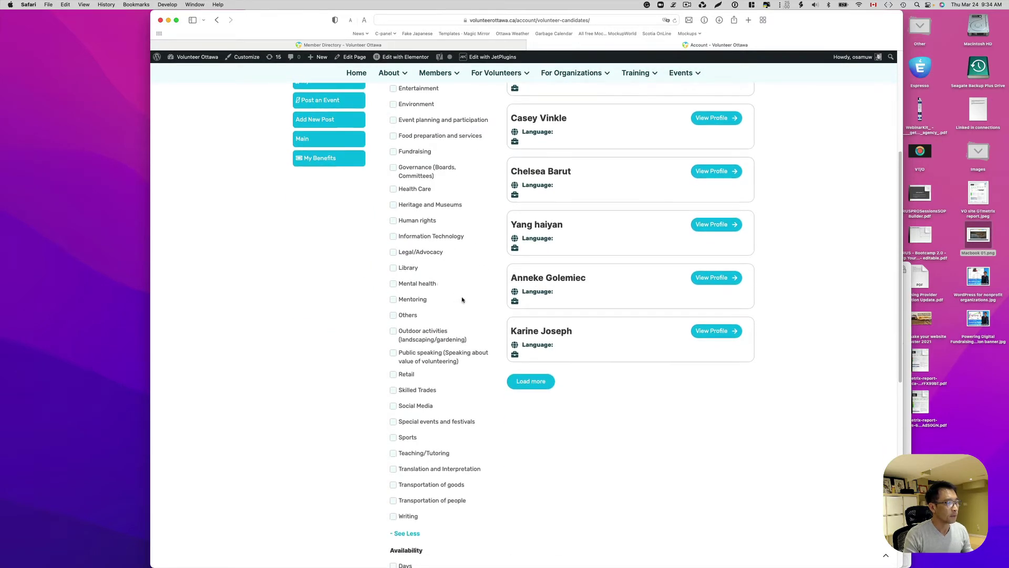
{"action": "left_click", "coordinate": [393, 455]}
{"action": "scroll", "coordinate": [469, 445], "scroll_direction": "down", "scroll_amount": 10}
{"action": "left_click", "coordinate": [424, 430]}
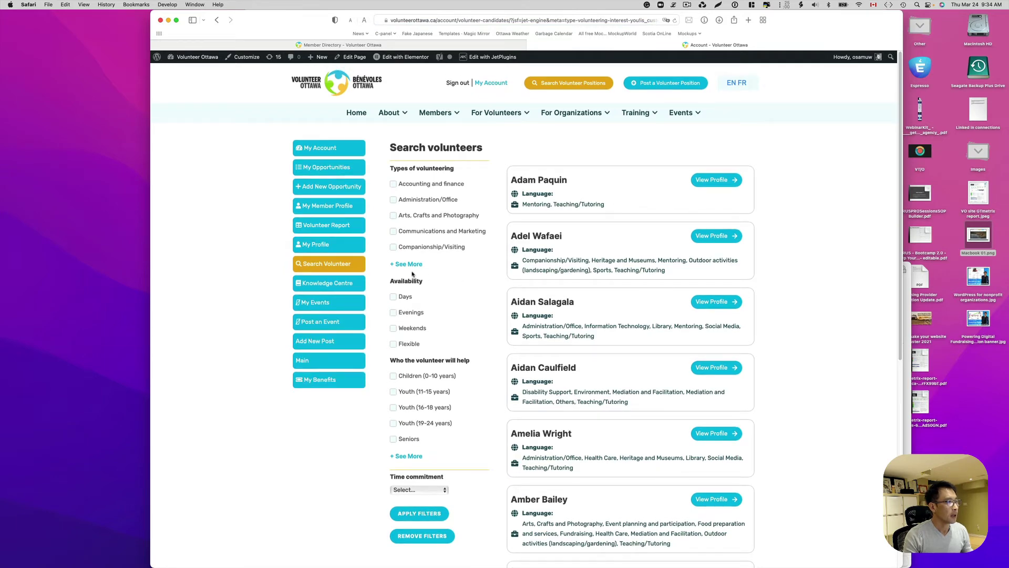
- Clear the Teaching/Tutoring filter, apply Public speaking (Speaking about value of volunteering) instead, and browse the matching volunteers
{"action": "left_click", "coordinate": [410, 265]}
{"action": "scroll", "coordinate": [398, 516], "scroll_direction": "down", "scroll_amount": 4}
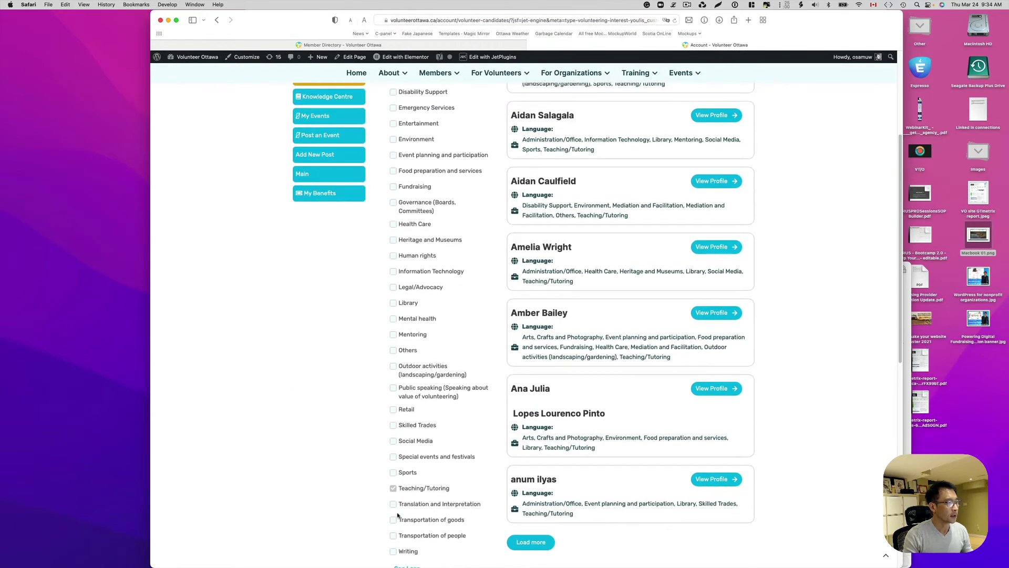
{"action": "left_click", "coordinate": [394, 487]}
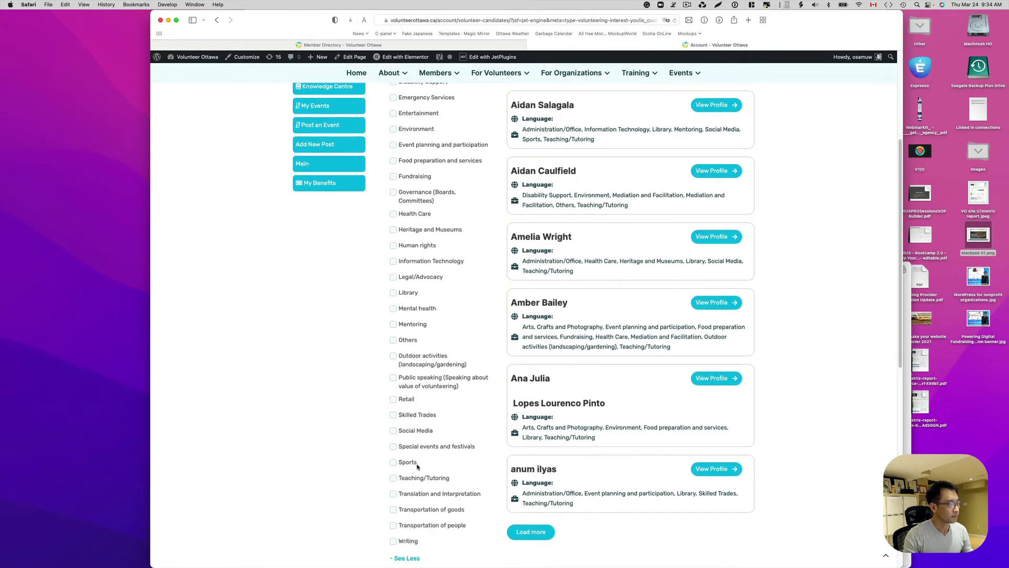
{"action": "left_click", "coordinate": [395, 372]}
{"action": "scroll", "coordinate": [449, 405], "scroll_direction": "down", "scroll_amount": 3}
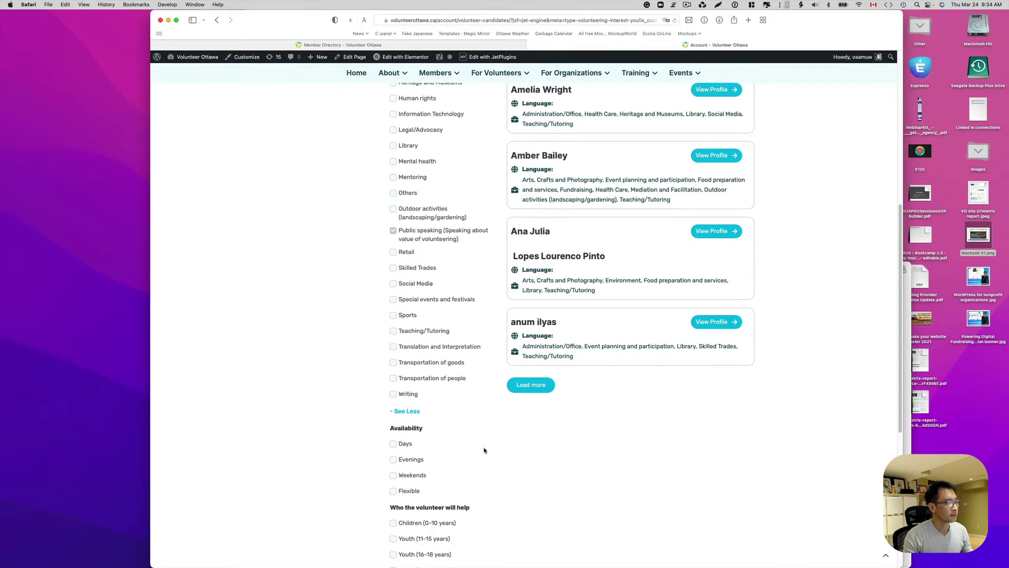
{"action": "scroll", "coordinate": [489, 437], "scroll_direction": "down", "scroll_amount": 5}
{"action": "left_click", "coordinate": [421, 431]}
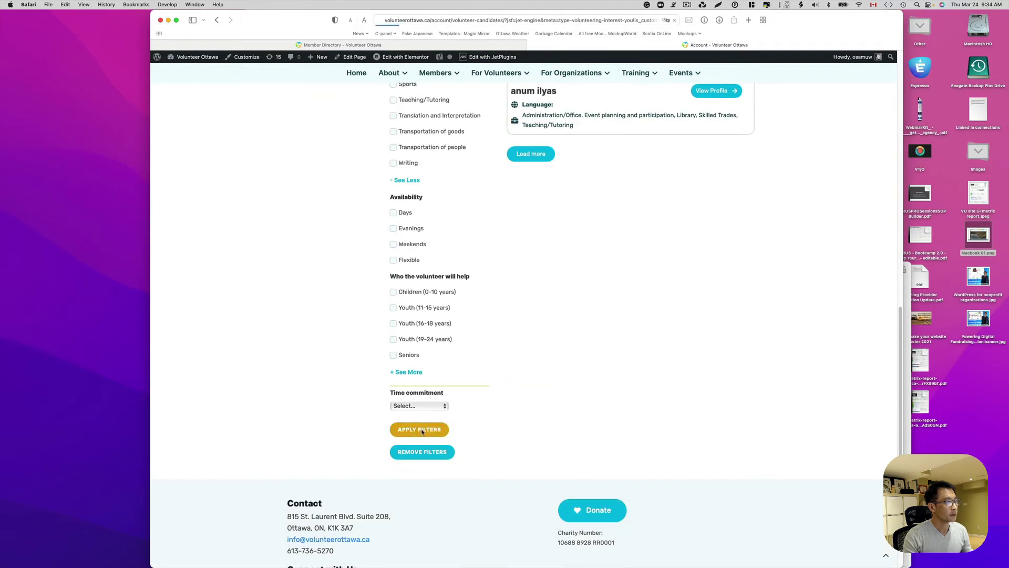
{"action": "scroll", "coordinate": [652, 378], "scroll_direction": "down", "scroll_amount": 10}
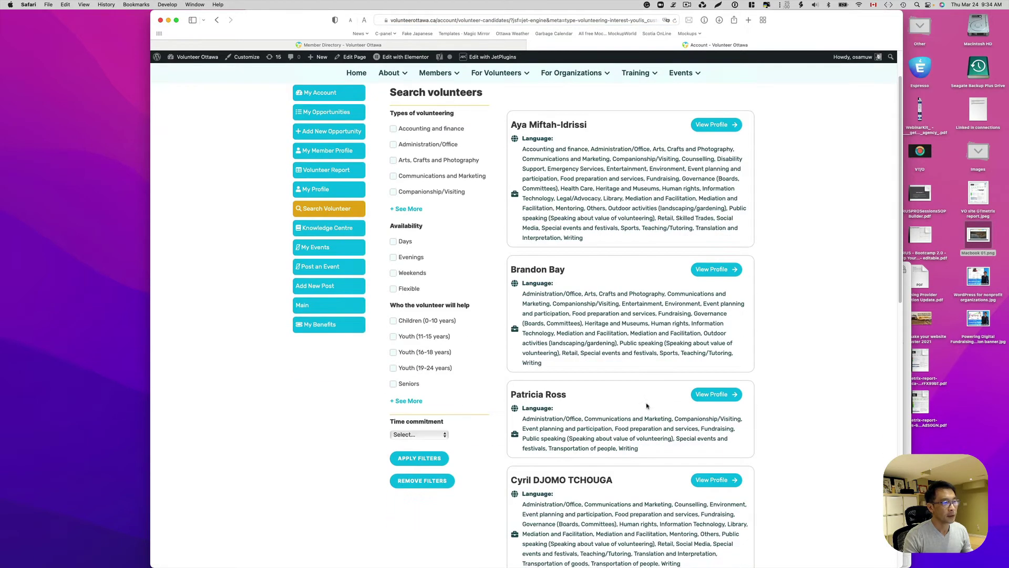
{"action": "scroll", "coordinate": [647, 406], "scroll_direction": "down", "scroll_amount": 6}
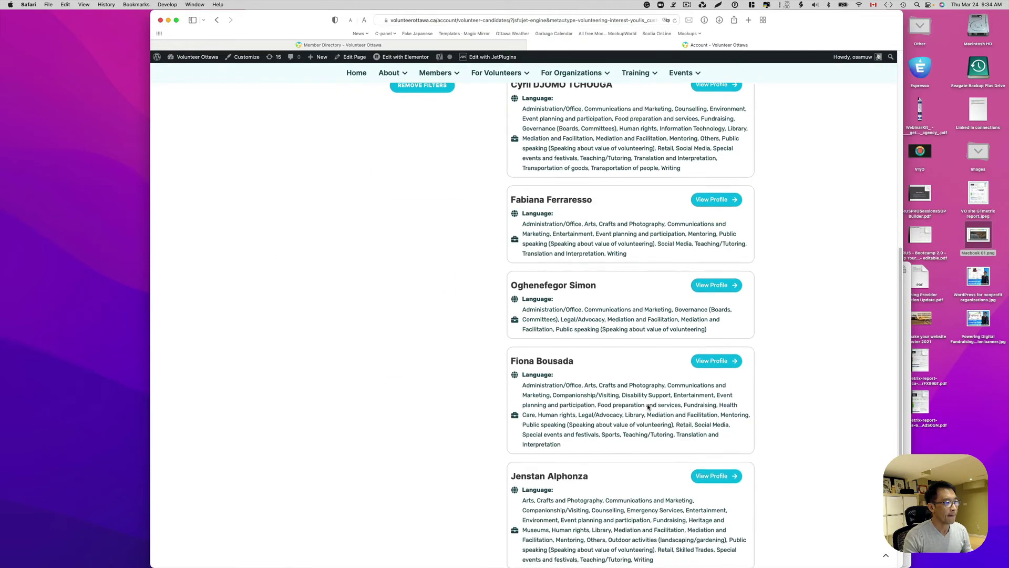
- Open the profile of the student candidate available on weekends from the filtered volunteers, view the resume, and return to the profile
{"action": "left_click", "coordinate": [527, 482]}
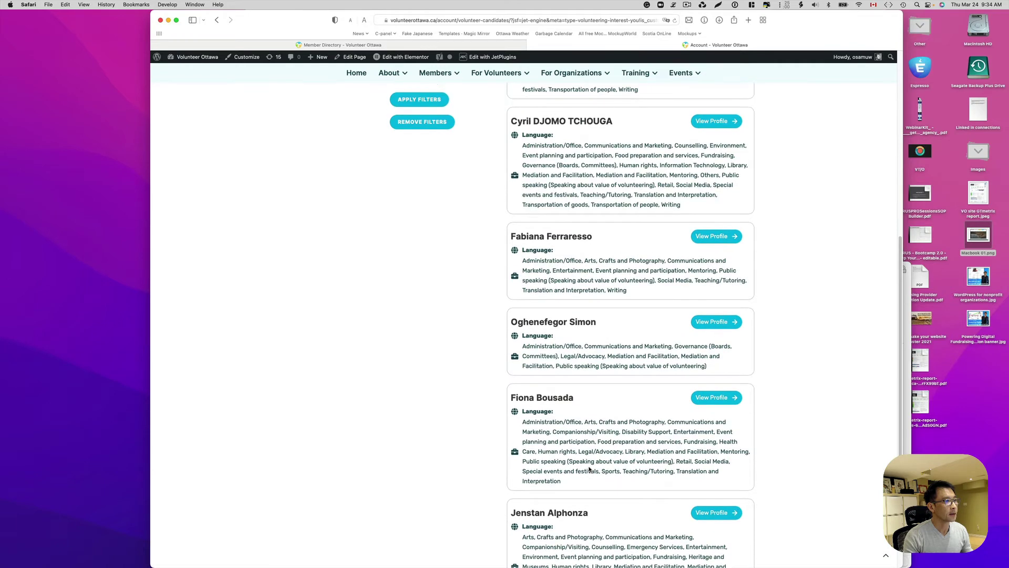
{"action": "scroll", "coordinate": [594, 368], "scroll_direction": "up", "scroll_amount": 6}
{"action": "scroll", "coordinate": [598, 282], "scroll_direction": "down", "scroll_amount": 2}
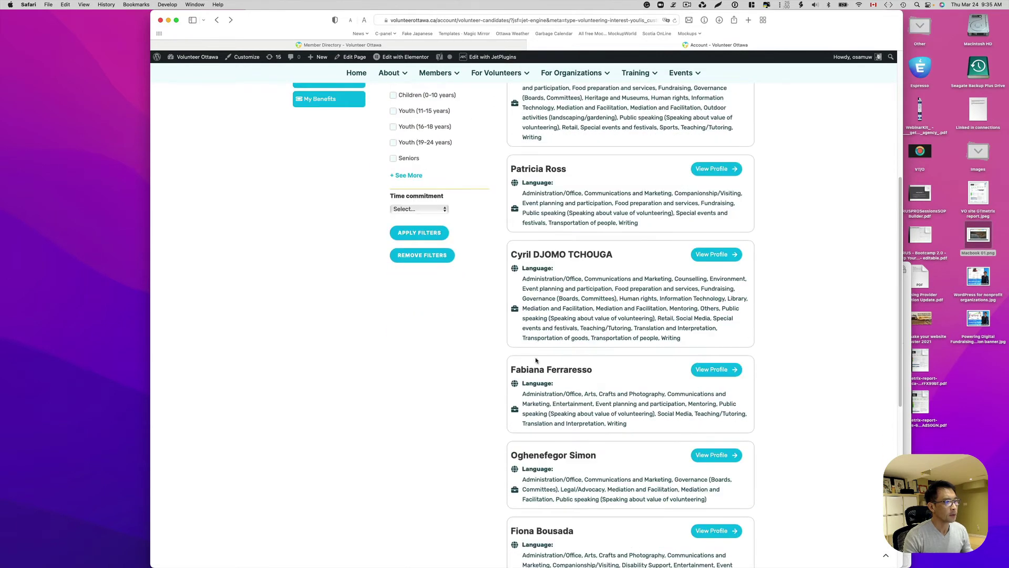
{"action": "left_click", "coordinate": [699, 371]}
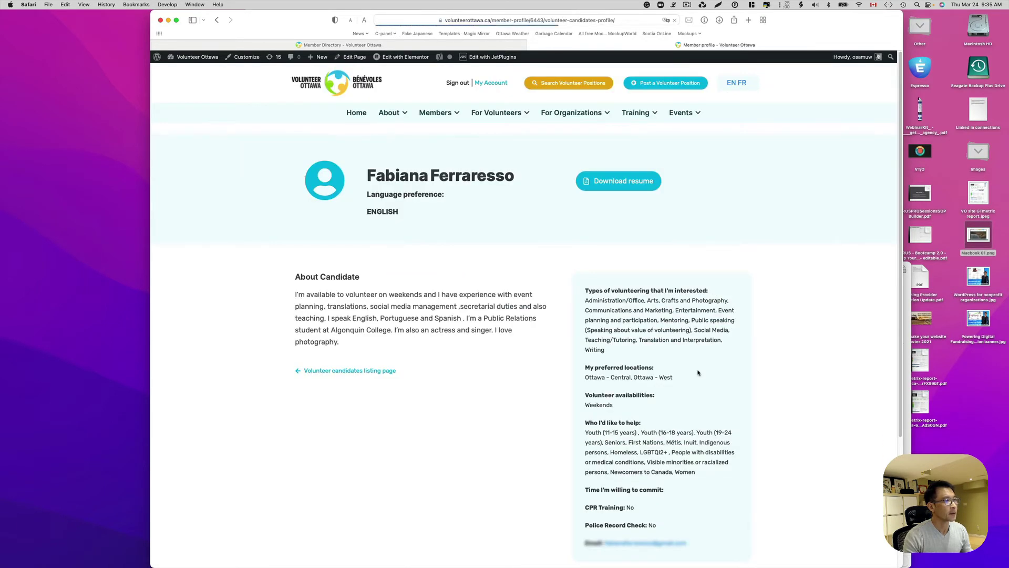
{"action": "left_click", "coordinate": [631, 184]}
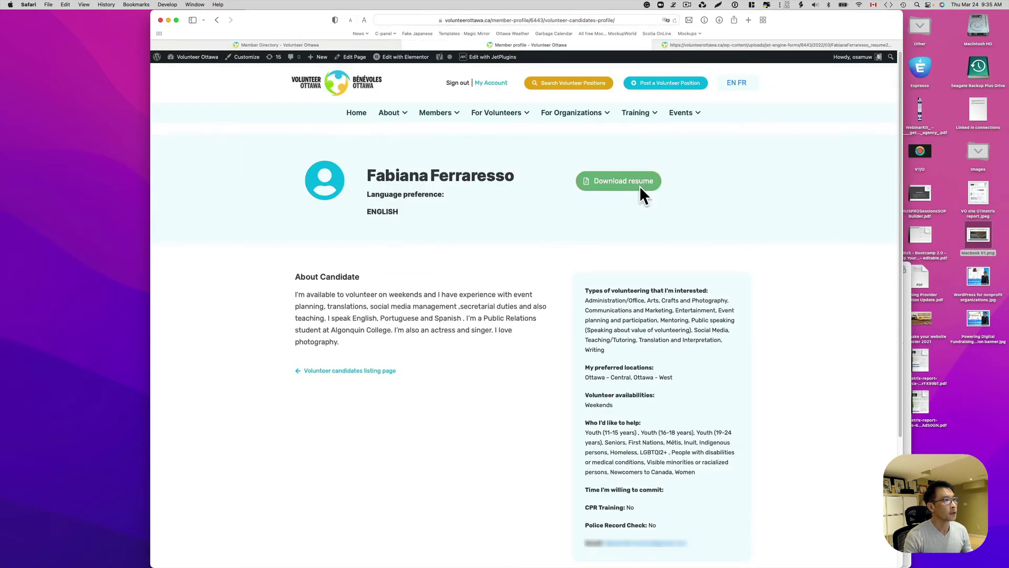
{"action": "left_click", "coordinate": [611, 187]}
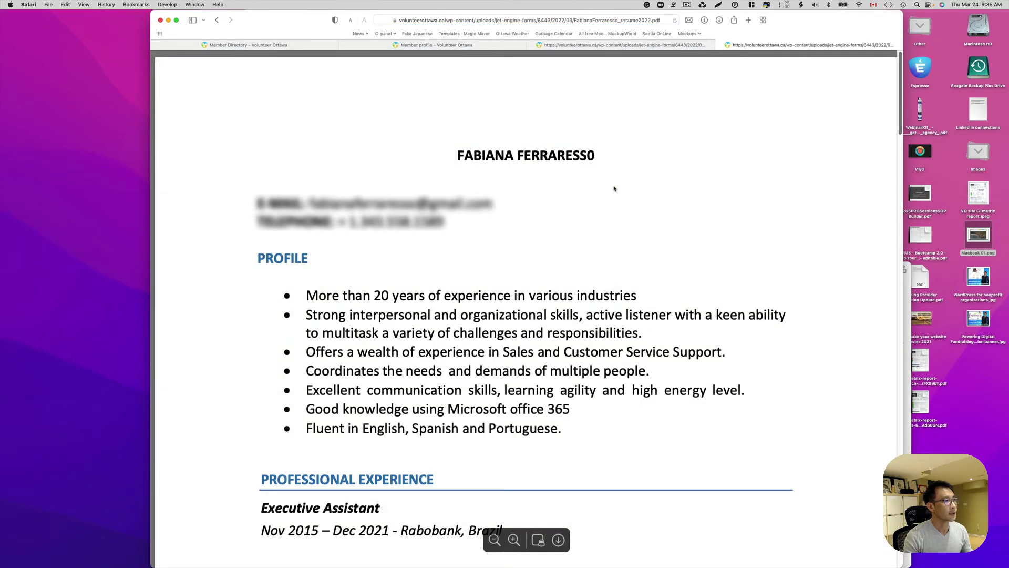
{"action": "left_click", "coordinate": [437, 45]}
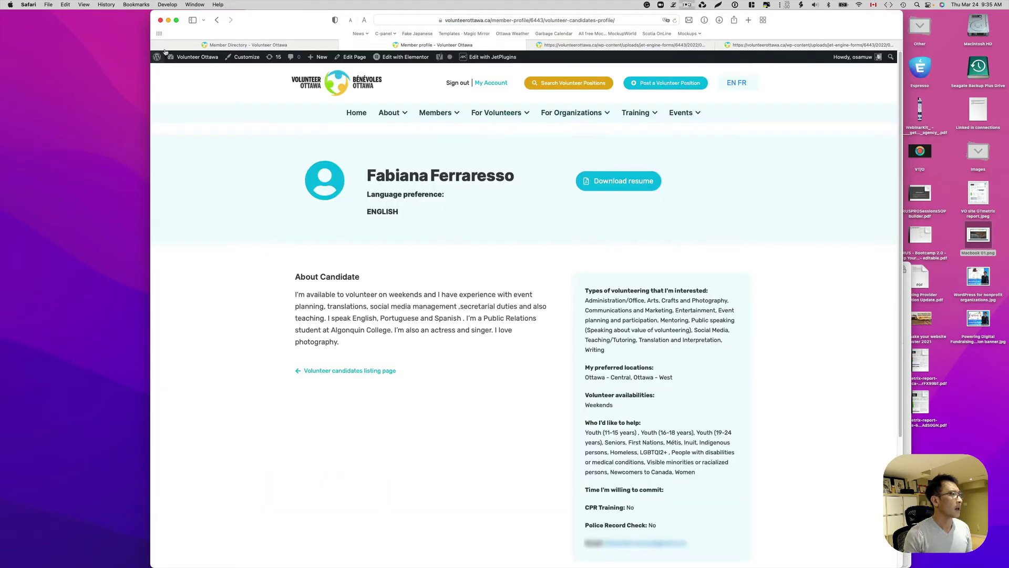
- Open the WordPress dashboard's list of all users and search it by a person's first name
{"action": "left_click", "coordinate": [189, 72]}
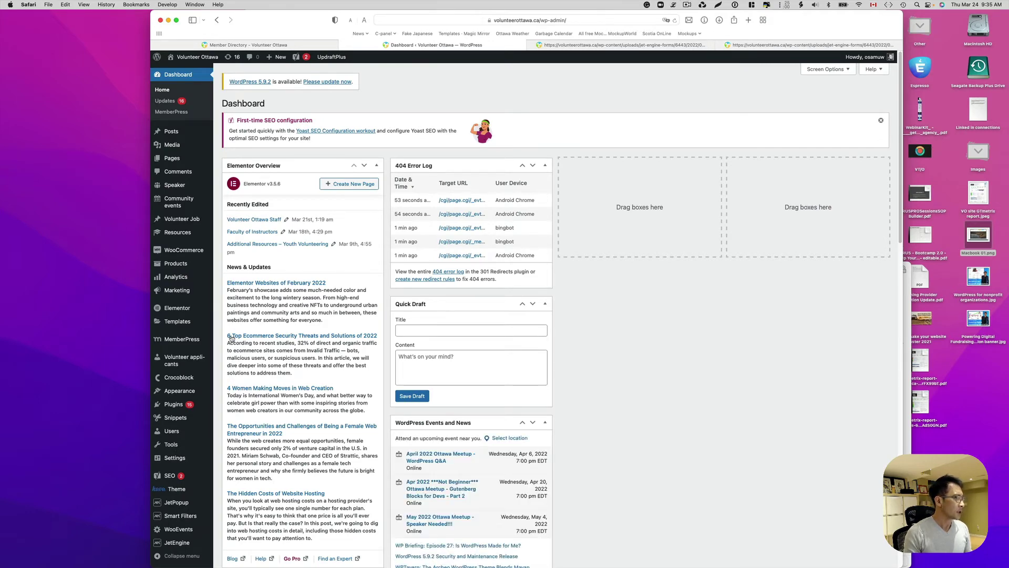
{"action": "left_click", "coordinate": [169, 436]}
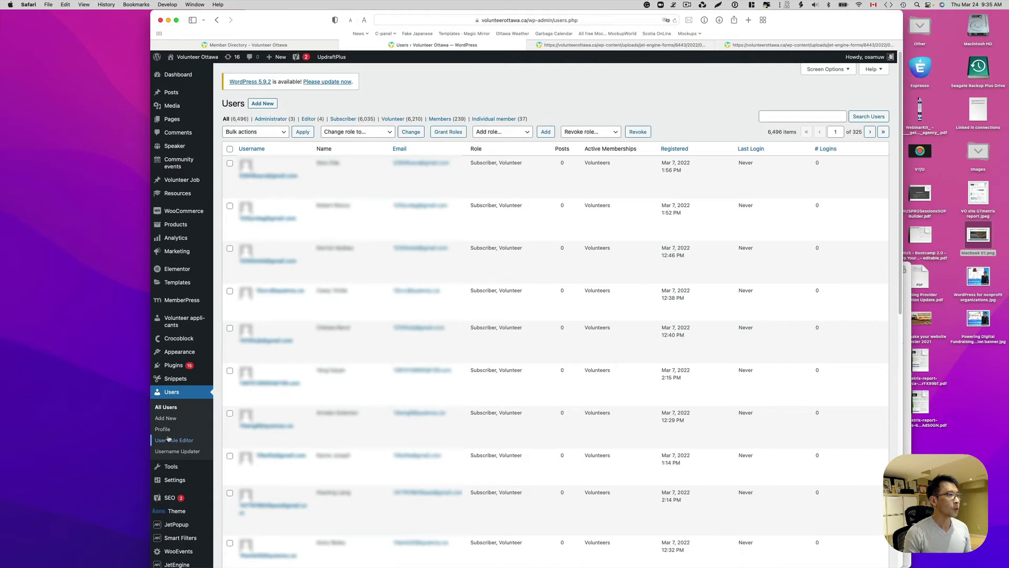
{"action": "left_click", "coordinate": [784, 115]}
{"action": "type", "text": "osamu"}
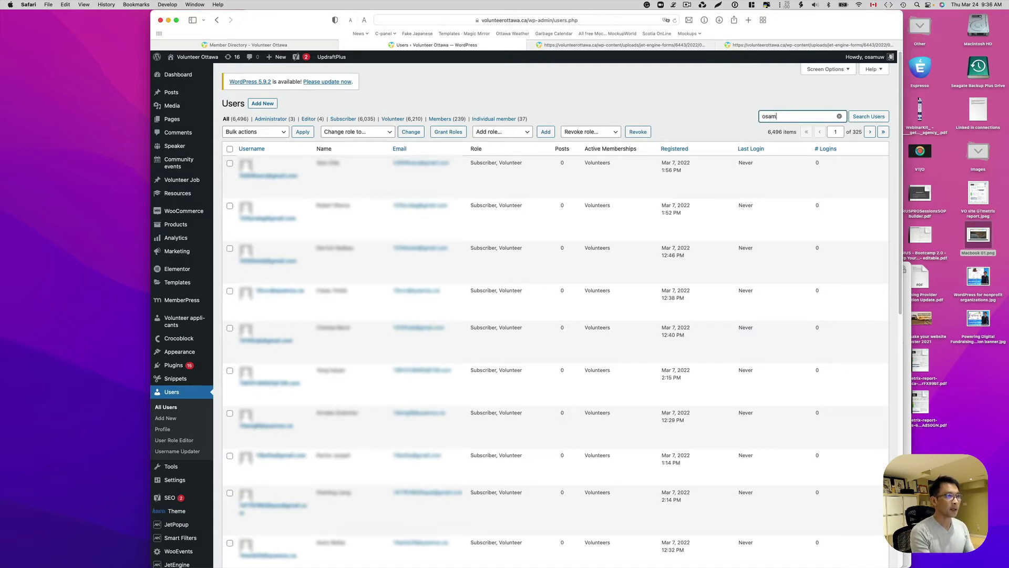
{"action": "key", "text": "Return"}
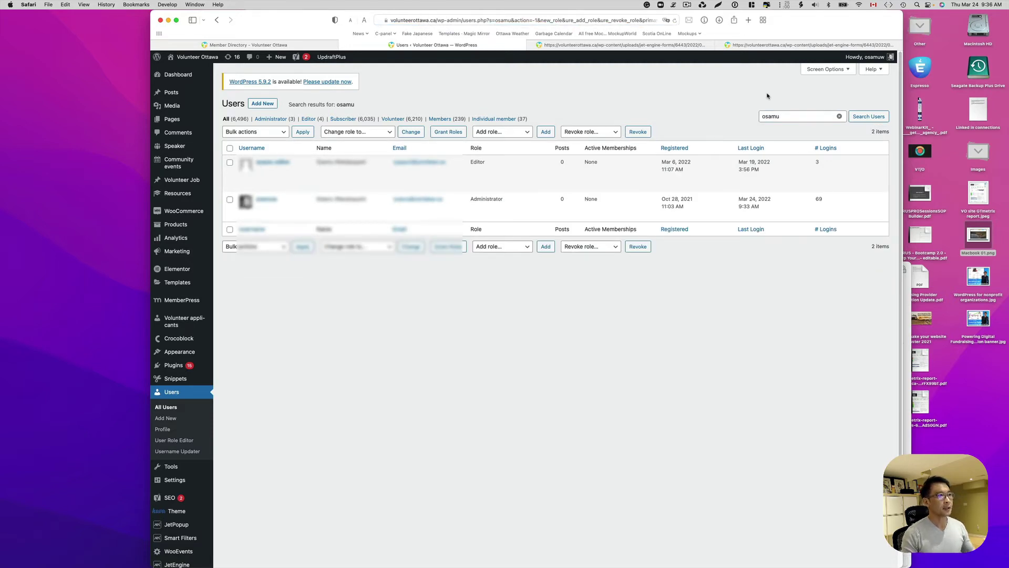
- Switch to Keynote and present the case study from the Demo slide through the site statistics and opportunity listing slides
{"action": "key", "text": "super+Tab"}
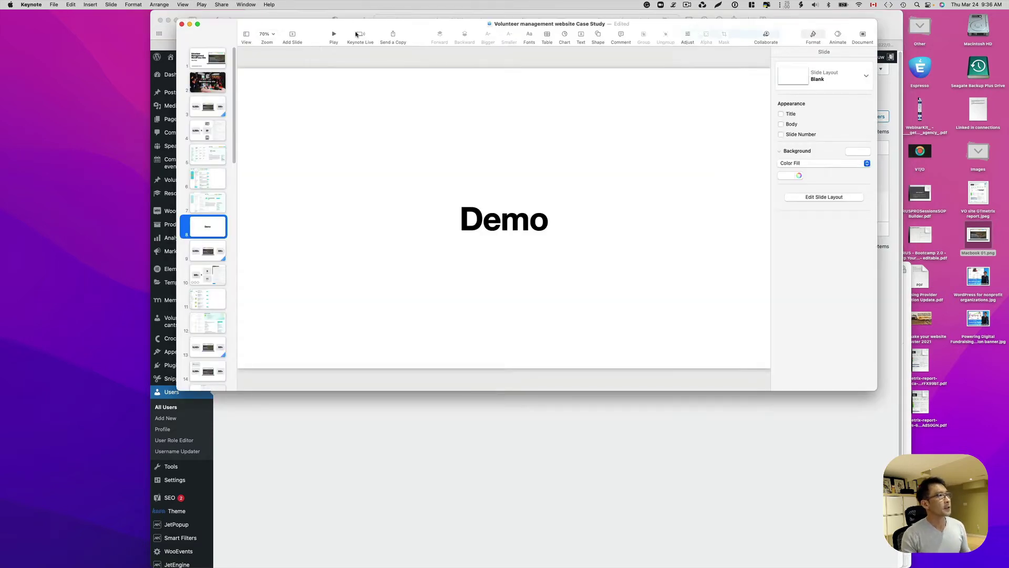
{"action": "left_click", "coordinate": [333, 34]}
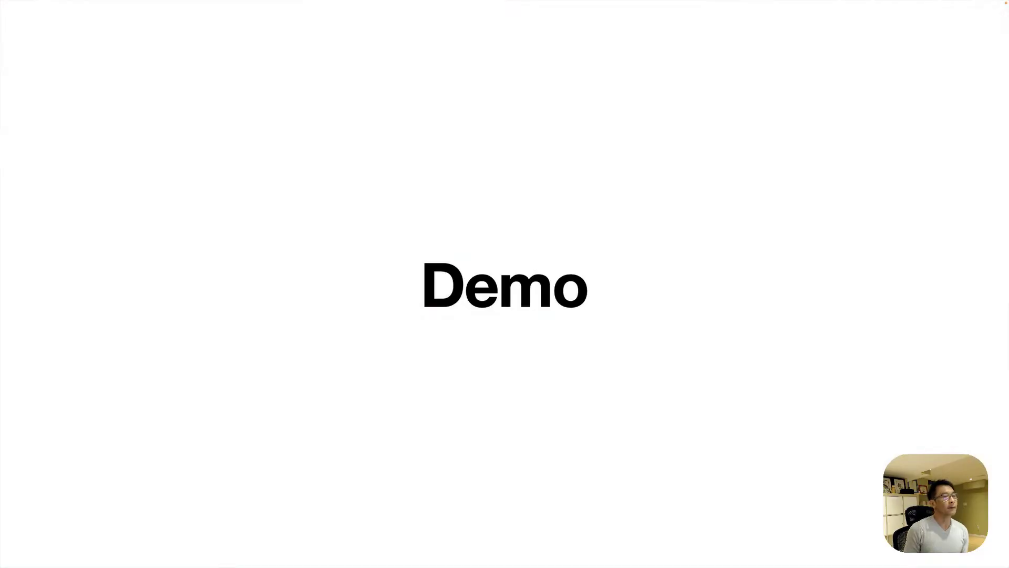
{"action": "key", "text": "Right"}
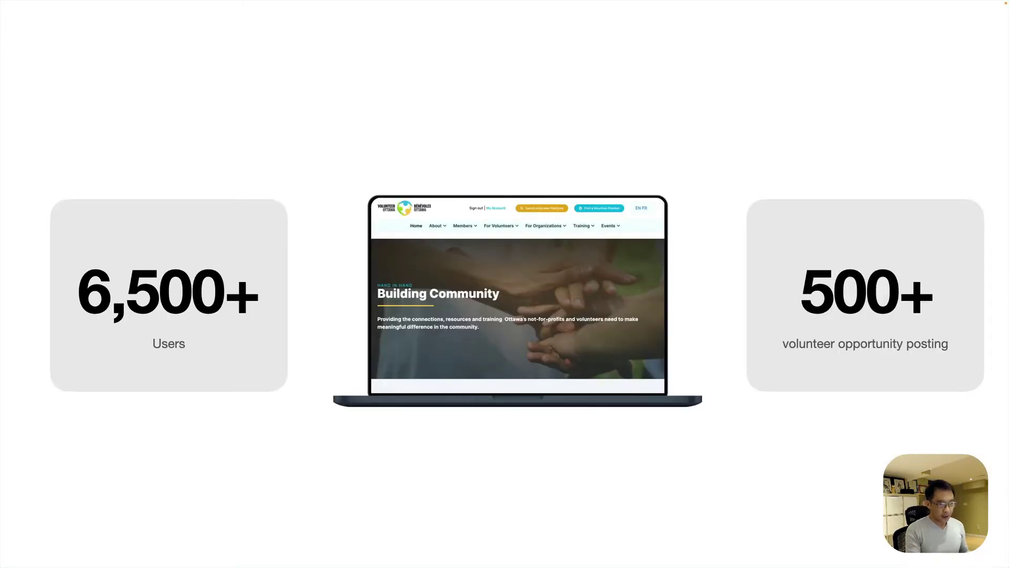
{"action": "key", "text": "Right"}
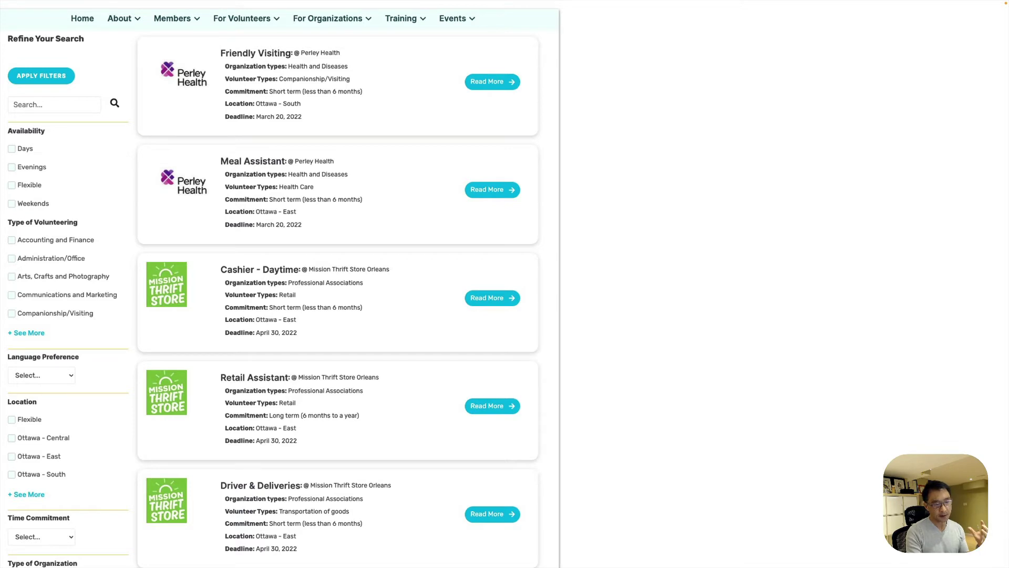
{"action": "key", "text": "Right"}
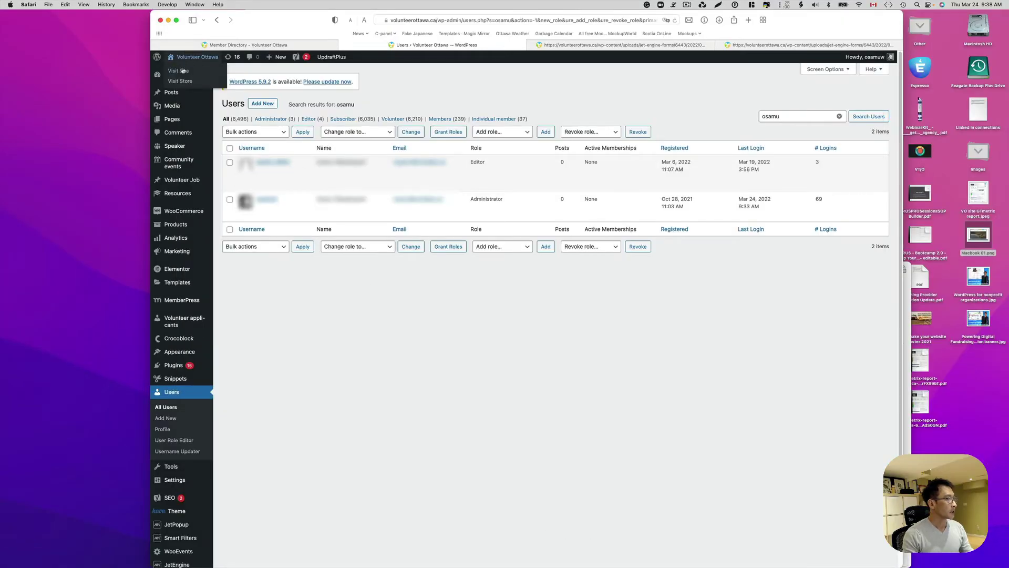
- Return to Safari, open the volunteer opportunities search from the member directory, and review the Piano Instructor posting
{"action": "left_click", "coordinate": [244, 45]}
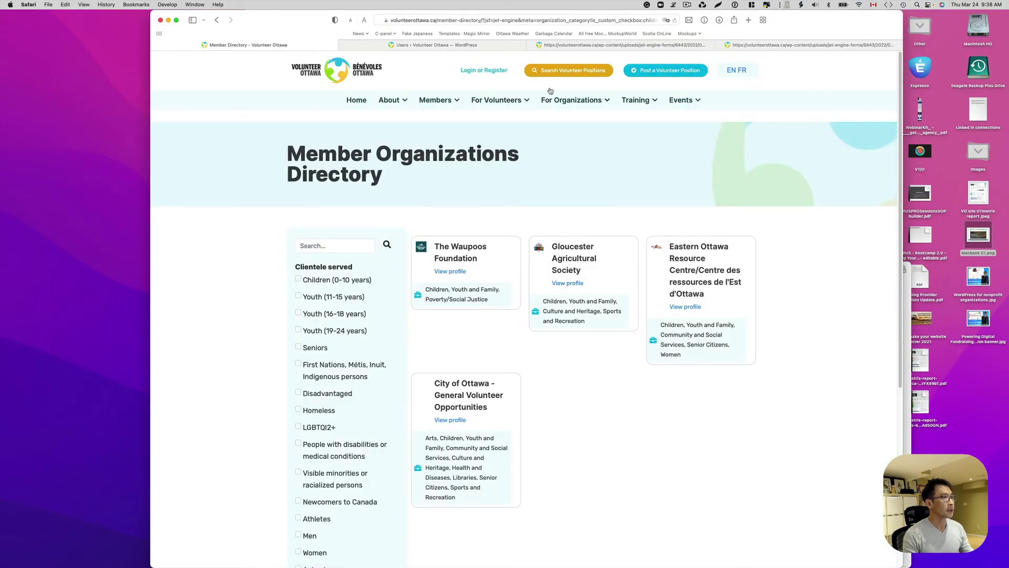
{"action": "left_click", "coordinate": [565, 71]}
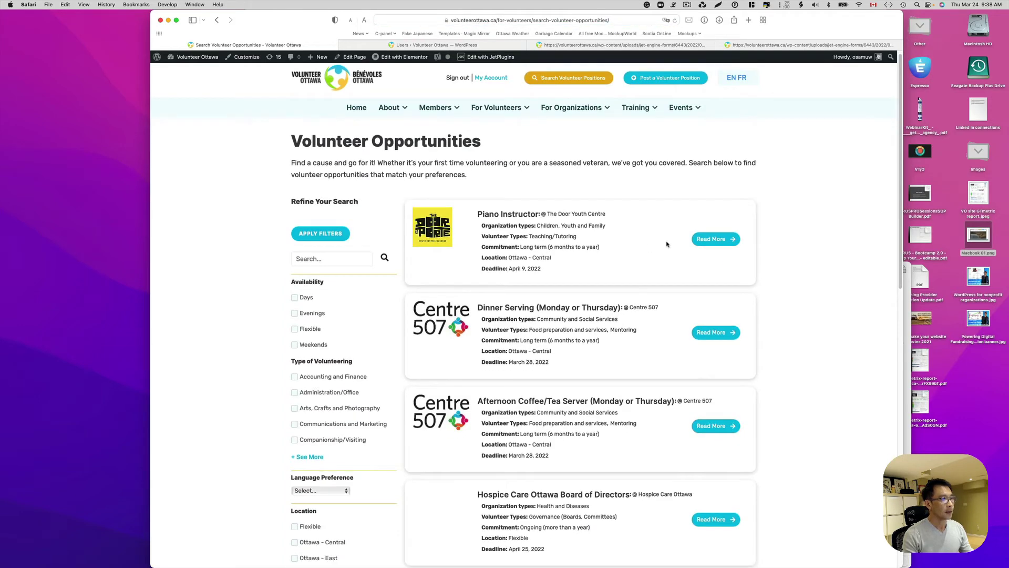
{"action": "left_click", "coordinate": [708, 244]}
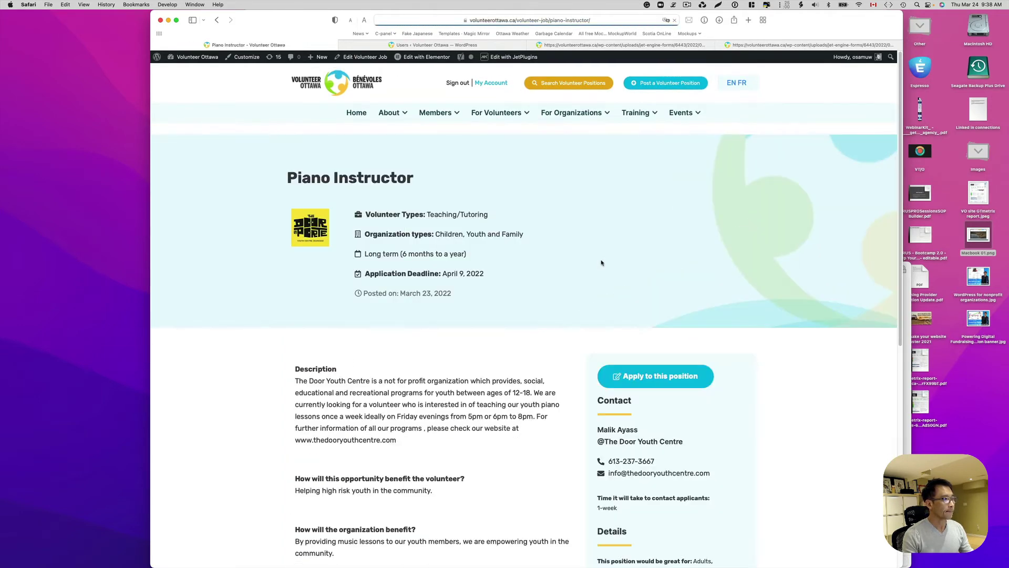
{"action": "scroll", "coordinate": [601, 259], "scroll_direction": "down", "scroll_amount": 4}
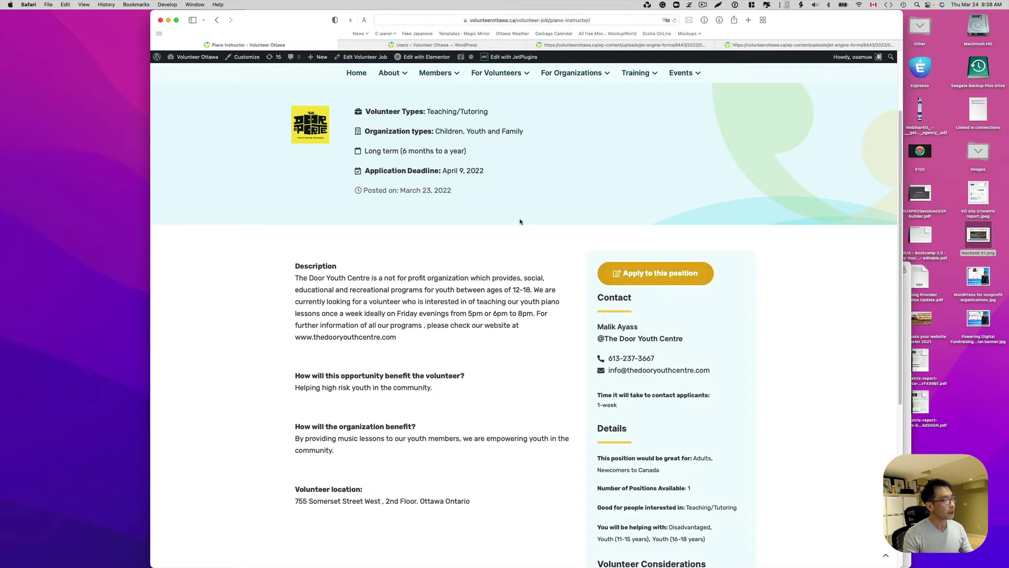
- Open the Piano Instructor posting in a new private window and compare its logged-out application section with the logged-in page
{"action": "left_click", "coordinate": [50, 6]}
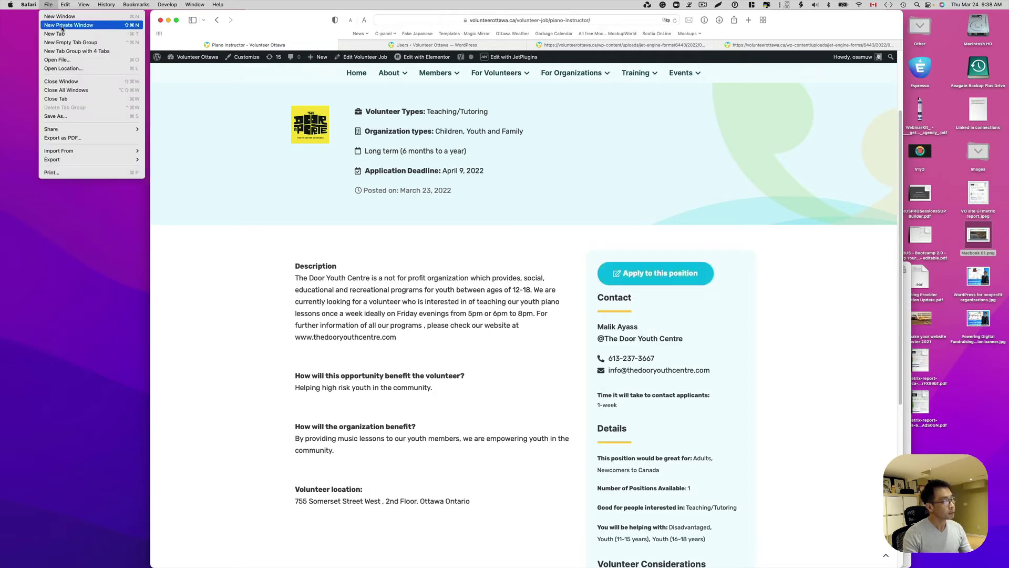
{"action": "left_click", "coordinate": [61, 25]}
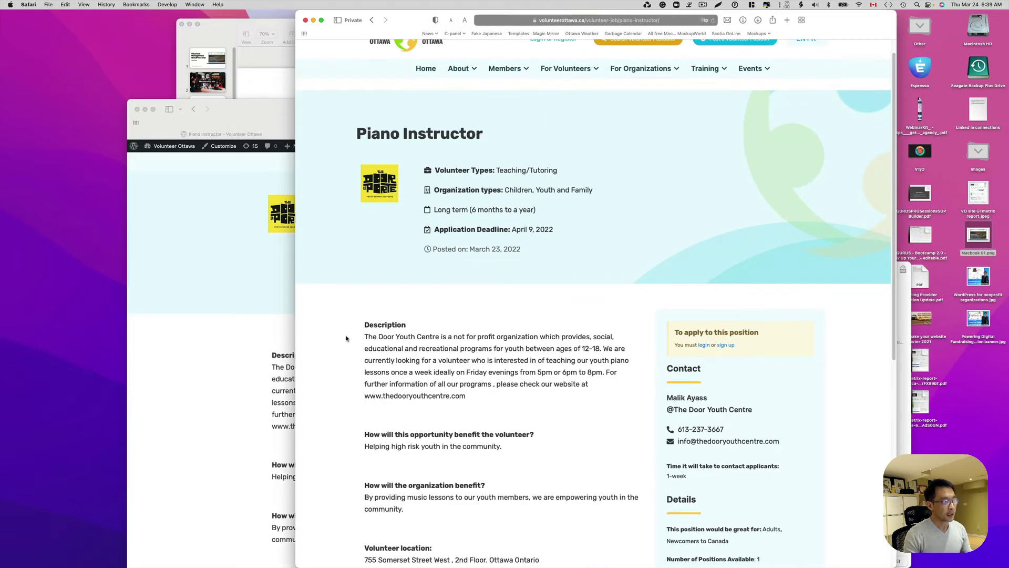
{"action": "left_click", "coordinate": [242, 321]}
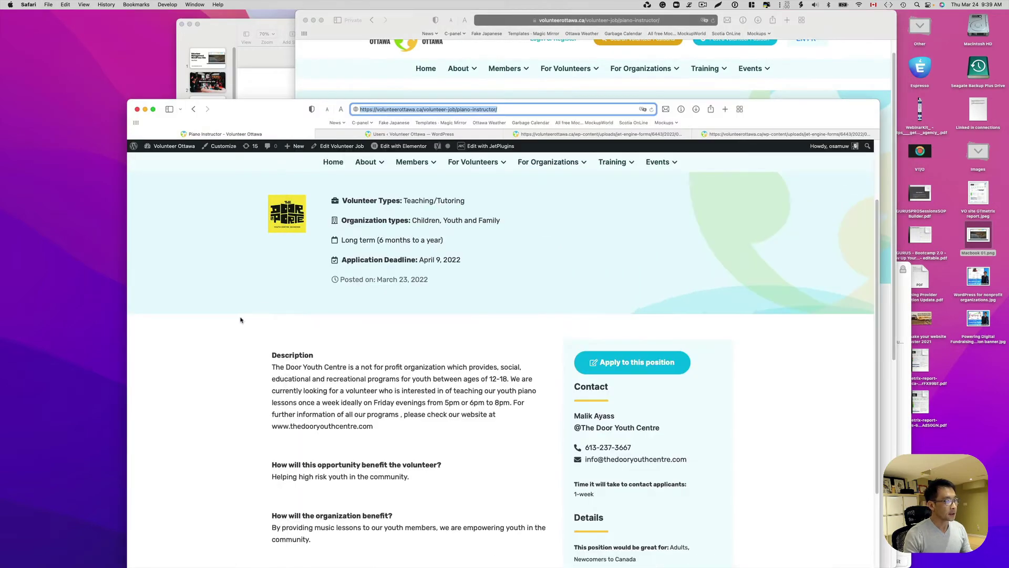
{"action": "left_click", "coordinate": [836, 80]}
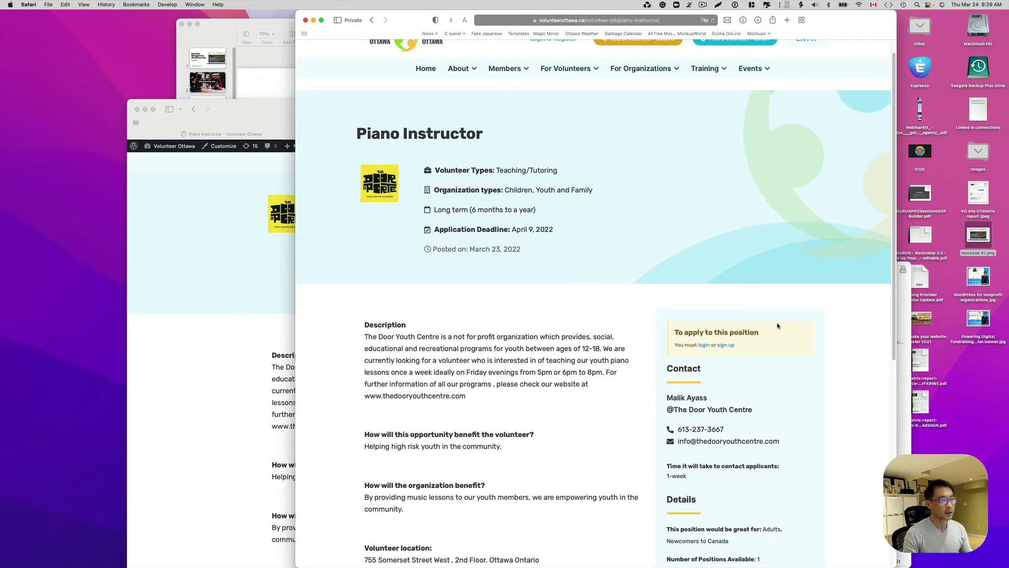
{"action": "left_click", "coordinate": [201, 314]}
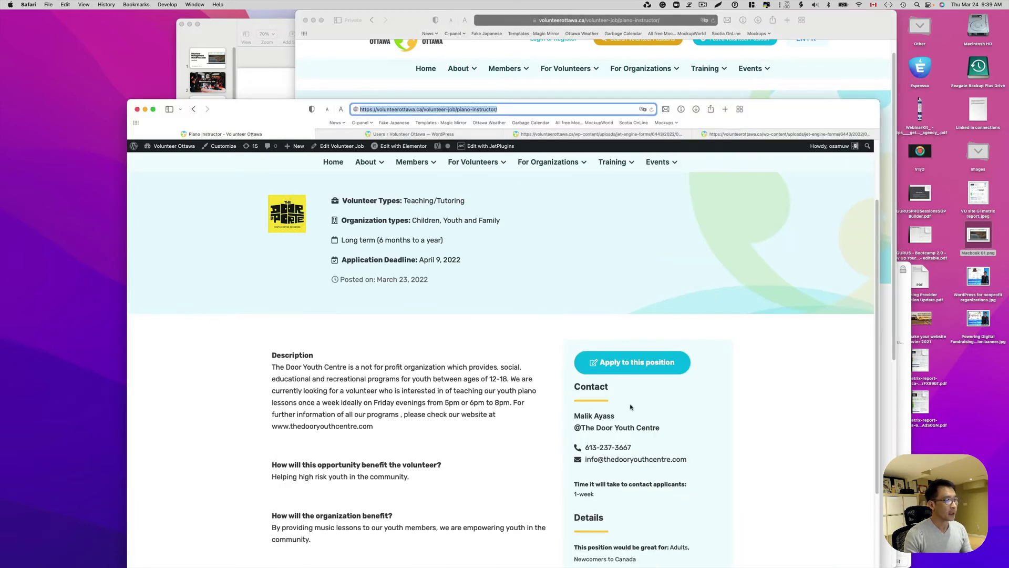
- Open the Piano Instructor application form, review its resume, experience and reference fields, and close it without applying
{"action": "left_click", "coordinate": [614, 367]}
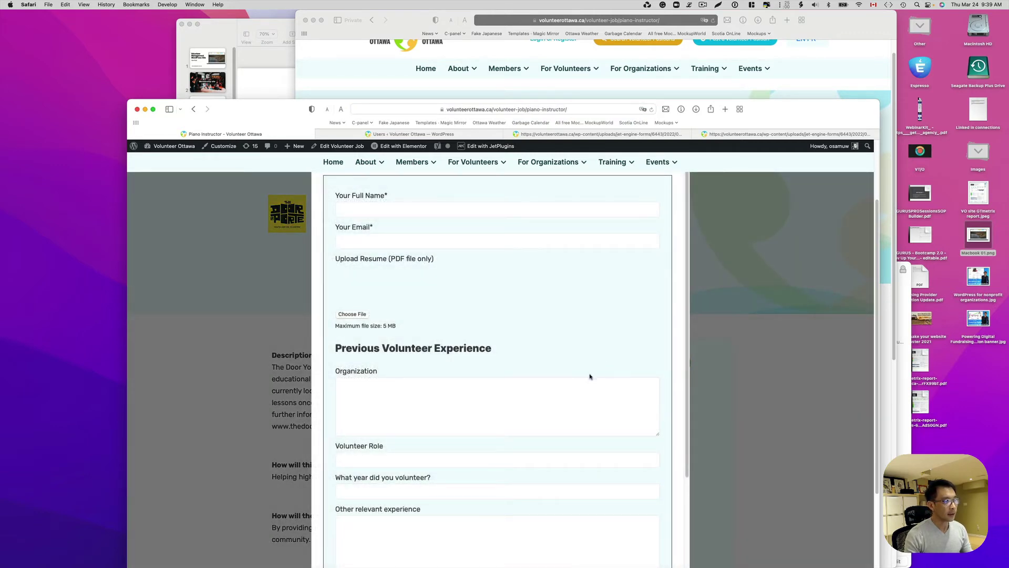
{"action": "scroll", "coordinate": [585, 378], "scroll_direction": "down", "scroll_amount": 5}
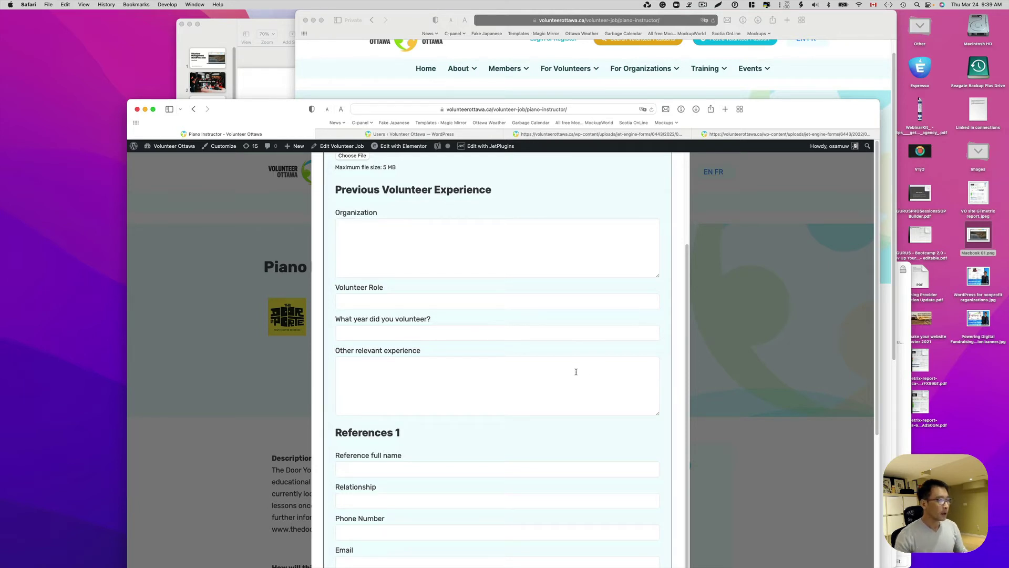
{"action": "scroll", "coordinate": [576, 372], "scroll_direction": "down", "scroll_amount": 4}
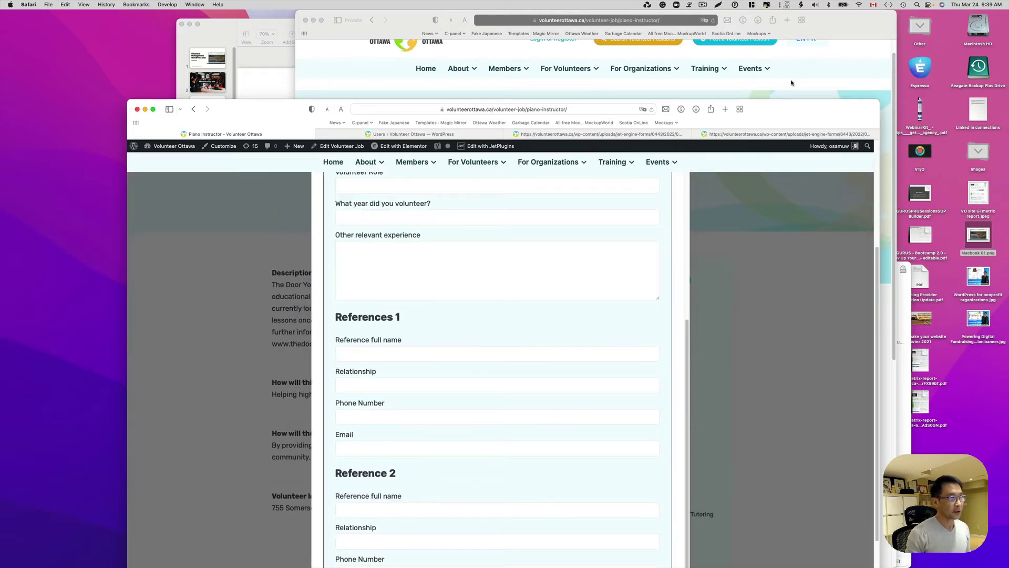
{"action": "left_click", "coordinate": [774, 261]}
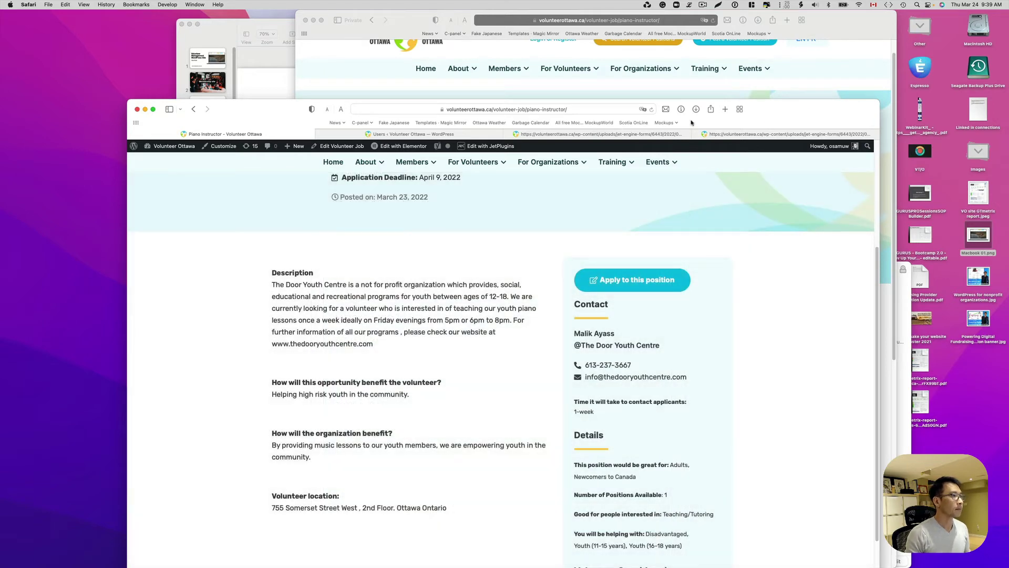
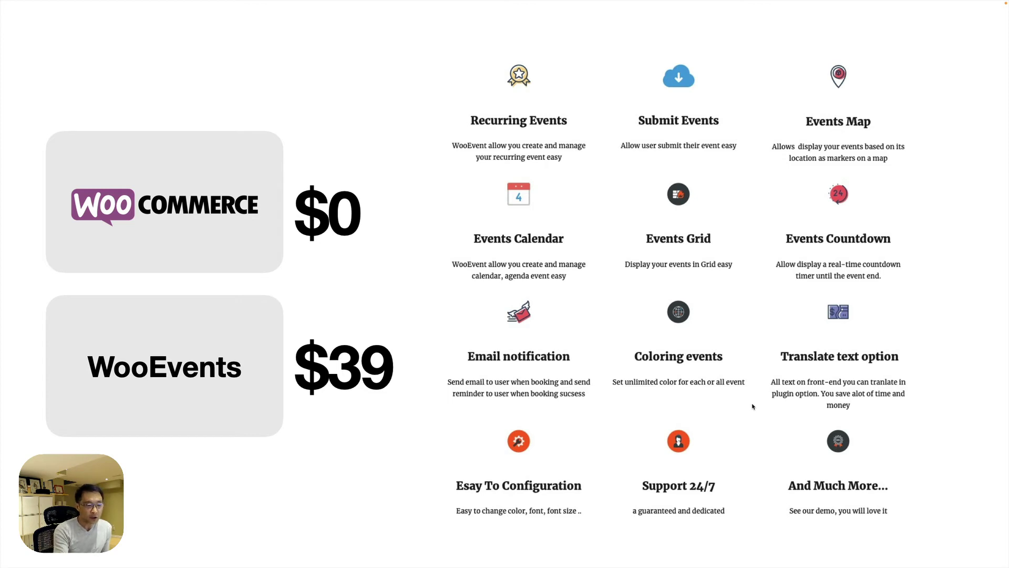
- Advance the Keynote presentation from the WooCommerce and WooEvents pricing slide to the Faculty of Instructors slide and exit the slideshow
{"action": "key", "text": "Right"}
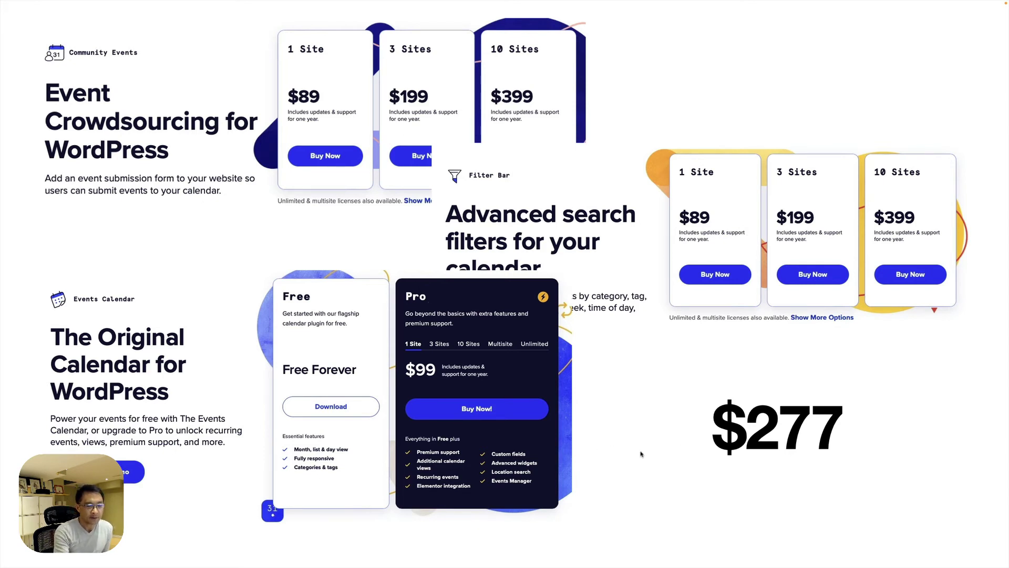
{"action": "key", "text": "Right"}
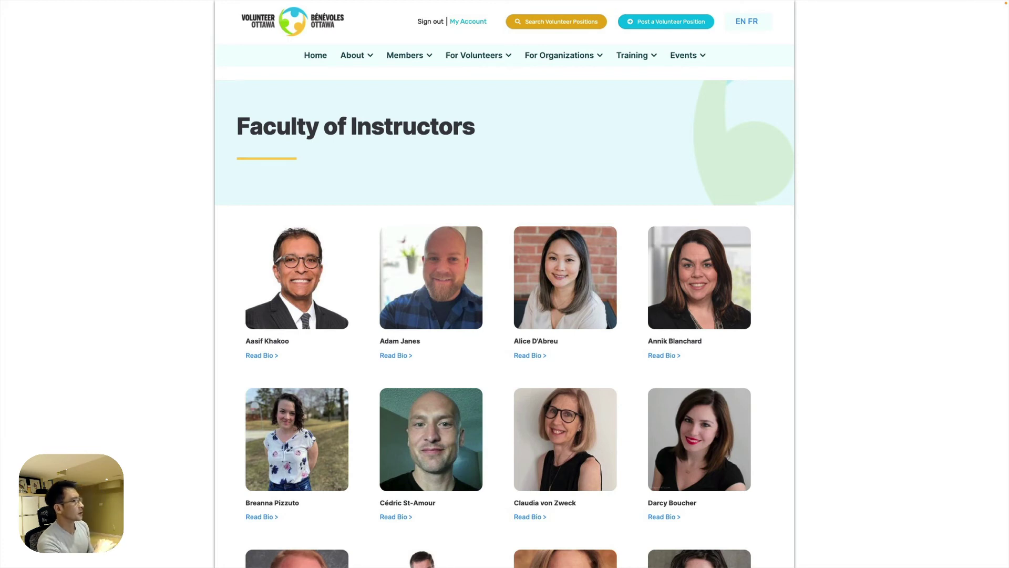
{"action": "key", "text": "Escape"}
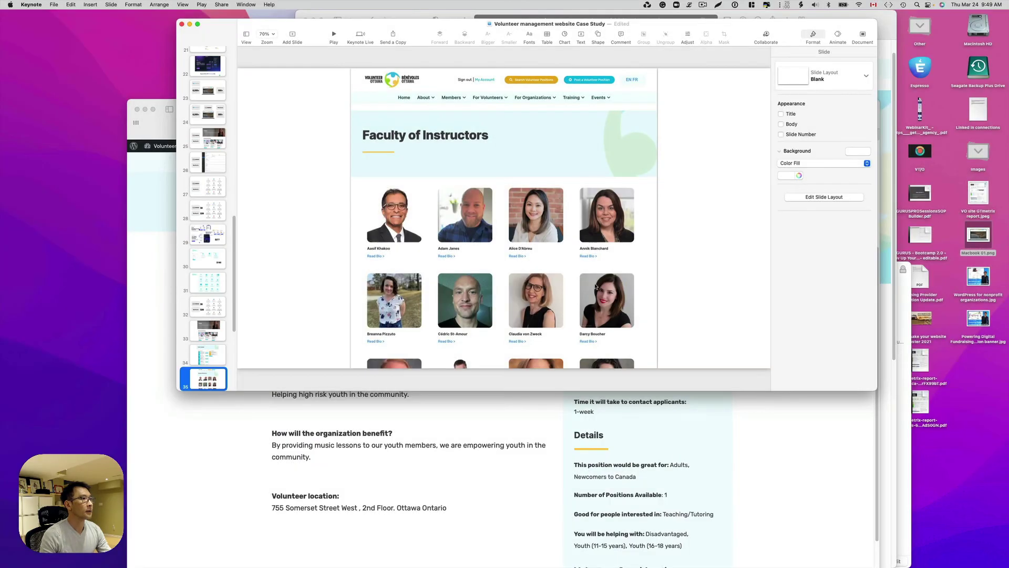
- Switch back to the Safari window with the Piano Instructor posting, move it higher on the desktop, and open the site's Training section
{"action": "left_click", "coordinate": [243, 417]}
{"action": "scroll", "coordinate": [244, 417], "scroll_direction": "up", "scroll_amount": 10}
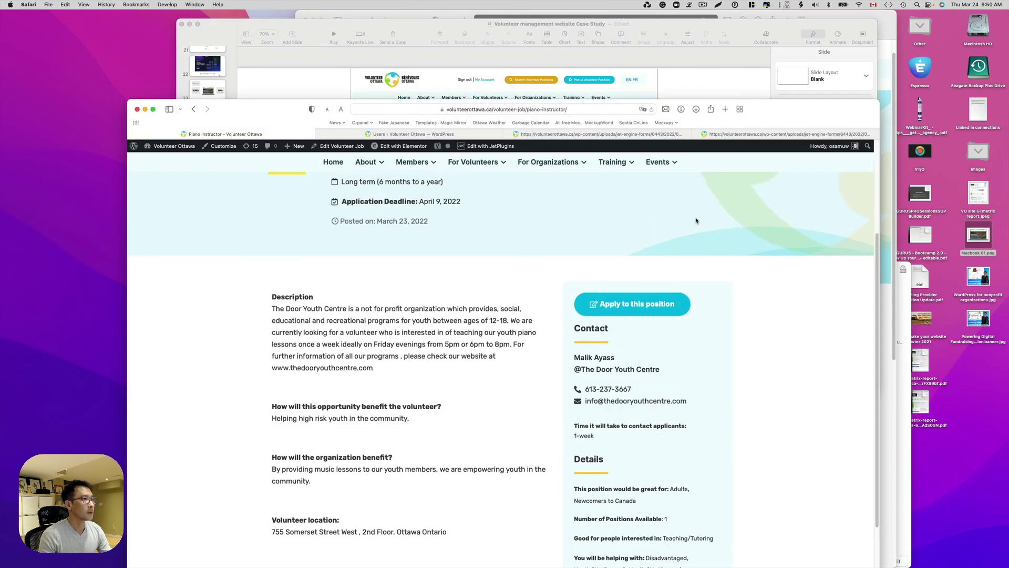
{"action": "left_click_drag", "start_coordinate": [762, 117], "coordinate": [752, 29]}
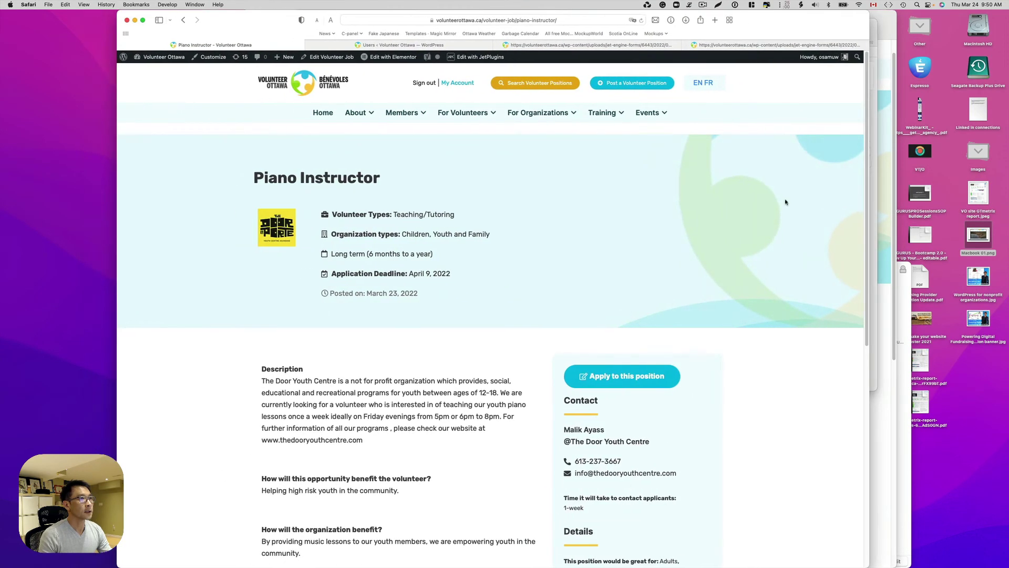
{"action": "left_click", "coordinate": [599, 114]}
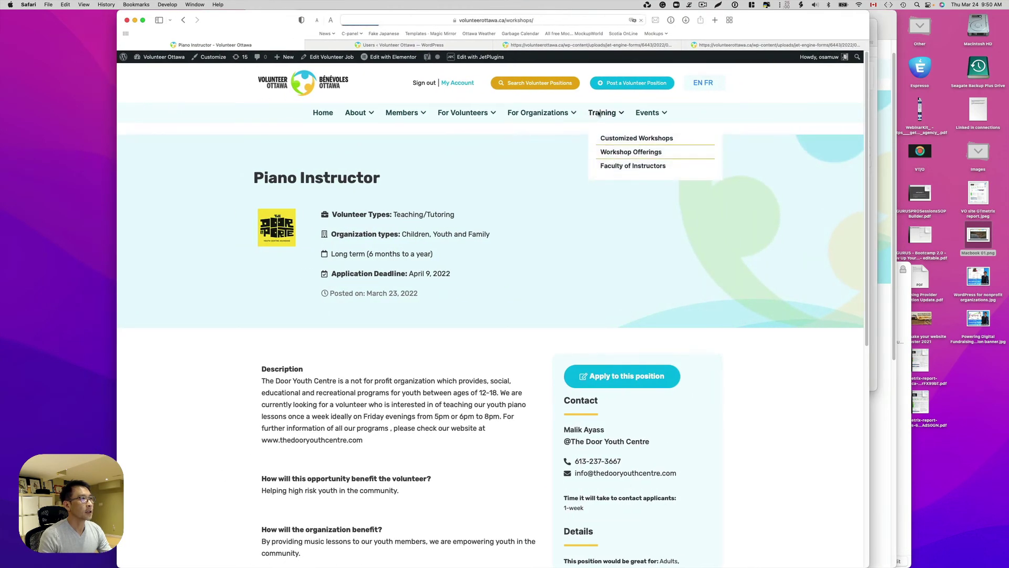
- Browse the upcoming workshop listings on the Training page and return to its header
{"action": "scroll", "coordinate": [340, 414], "scroll_direction": "down", "scroll_amount": 3}
{"action": "scroll", "coordinate": [379, 483], "scroll_direction": "down", "scroll_amount": 1}
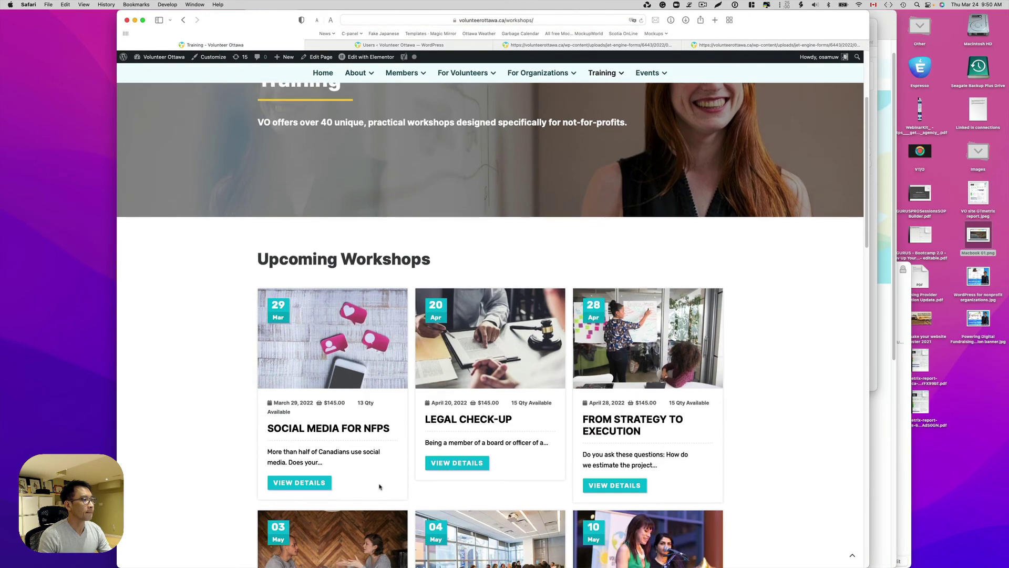
{"action": "scroll", "coordinate": [393, 476], "scroll_direction": "up", "scroll_amount": 3}
{"action": "scroll", "coordinate": [393, 476], "scroll_direction": "up", "scroll_amount": 3}
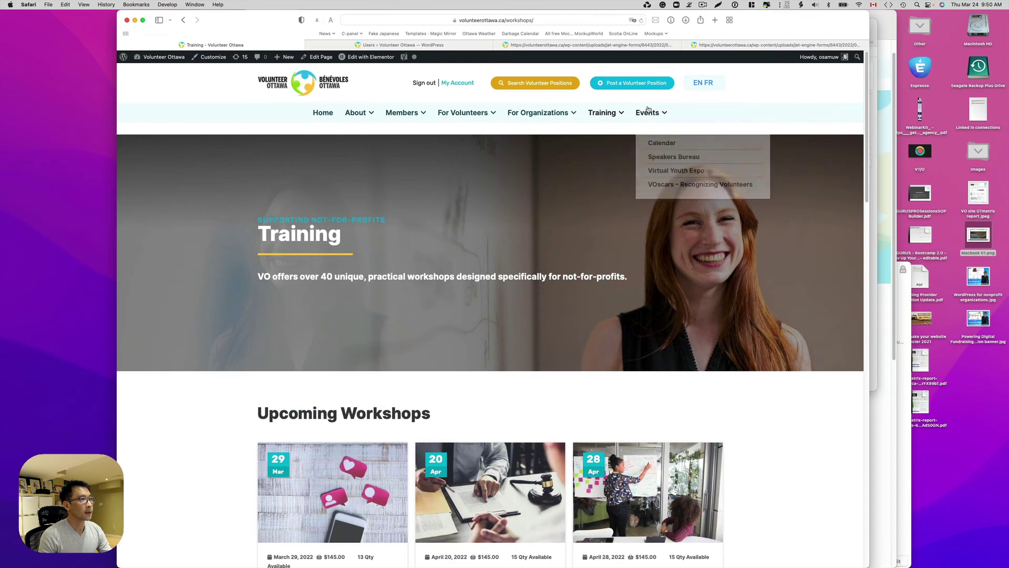
- Open the Event Calendar, view the National Volunteer Week 2022 community event, and close its page
{"action": "mouse_move", "coordinate": [647, 111]}
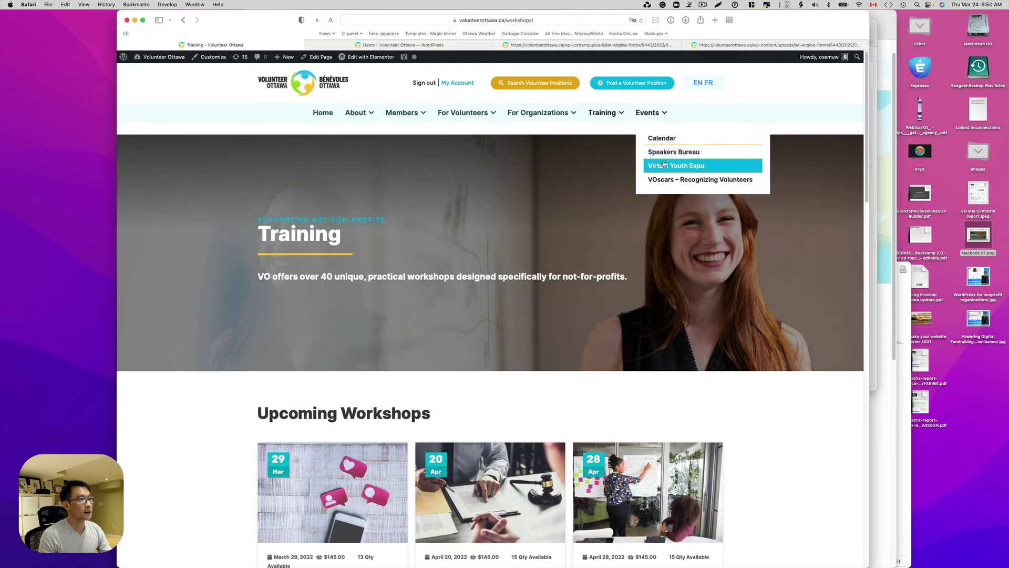
{"action": "left_click", "coordinate": [661, 140]}
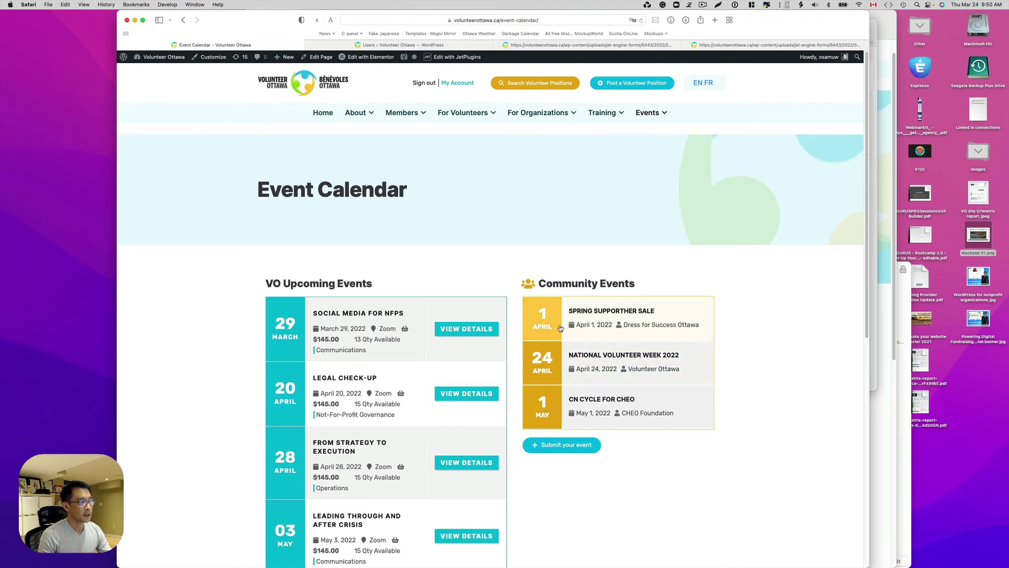
{"action": "left_click", "coordinate": [555, 358]}
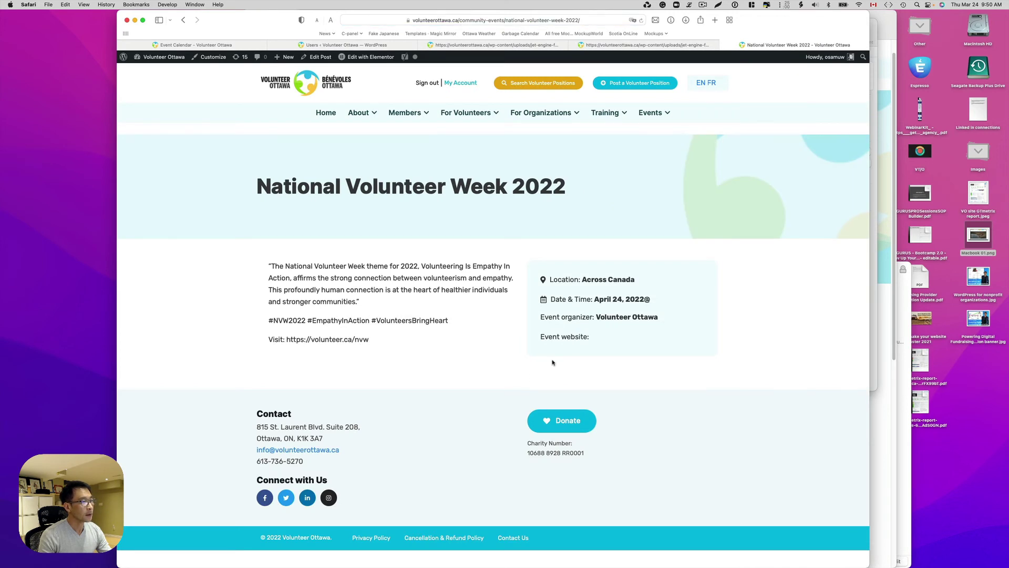
{"action": "key", "text": "super+w"}
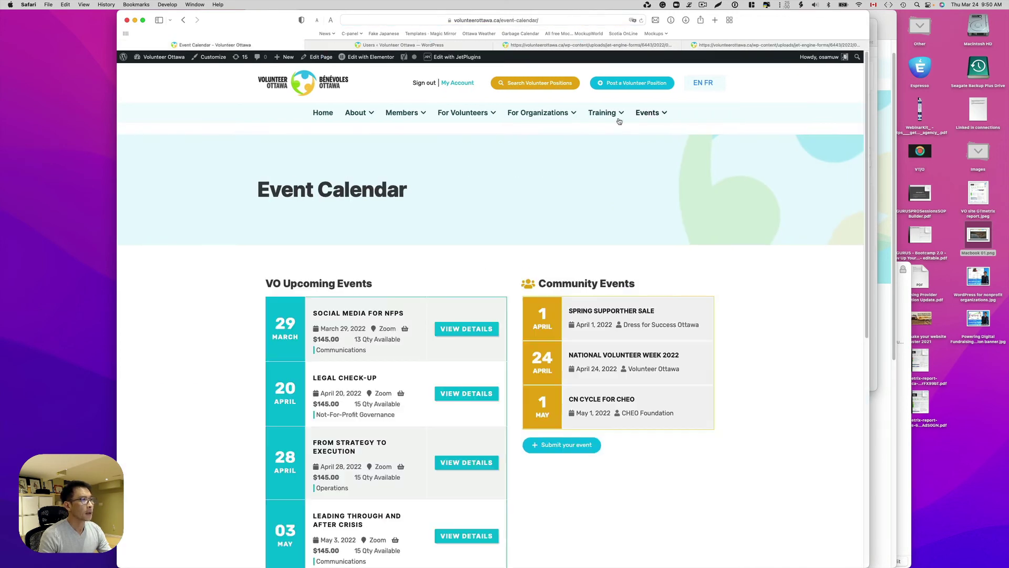
- Open the Faculty of Instructors page, browse the instructor grid, and open the presenter's own bio
{"action": "mouse_move", "coordinate": [605, 113]}
{"action": "left_click", "coordinate": [634, 167]}
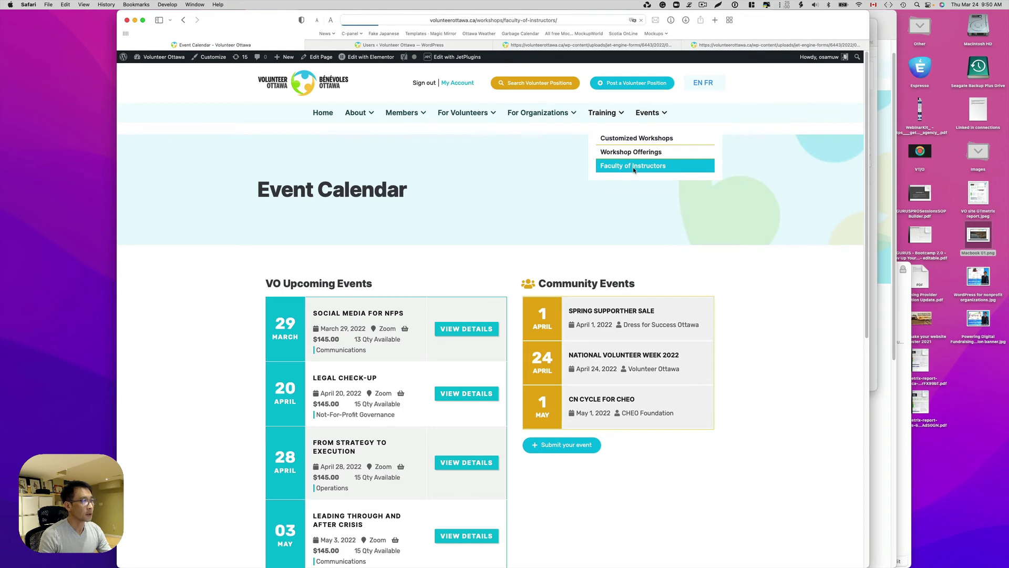
{"action": "scroll", "coordinate": [621, 286], "scroll_direction": "down", "scroll_amount": 3}
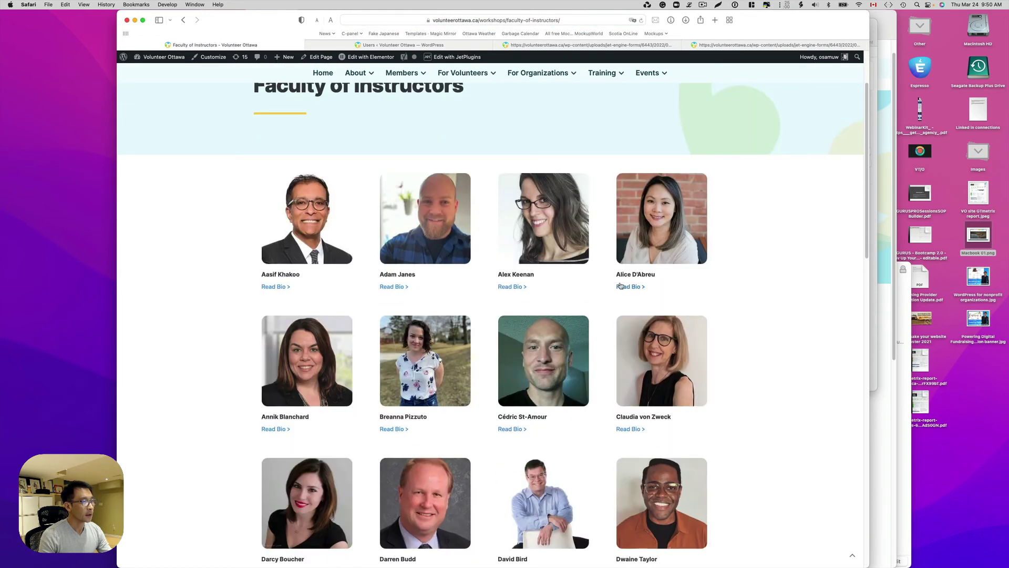
{"action": "scroll", "coordinate": [621, 286], "scroll_direction": "down", "scroll_amount": 4}
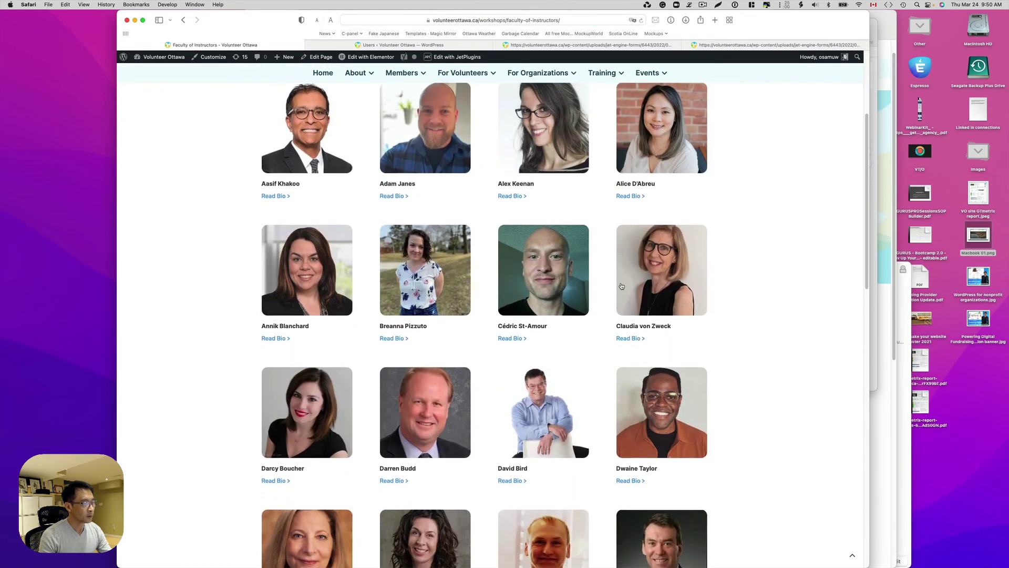
{"action": "scroll", "coordinate": [623, 295], "scroll_direction": "down", "scroll_amount": 15}
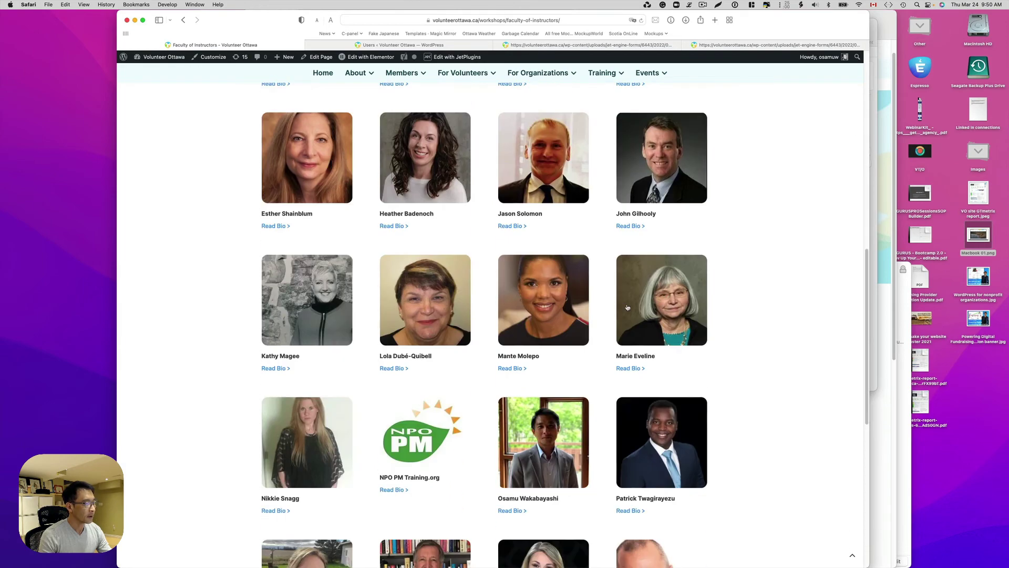
{"action": "scroll", "coordinate": [627, 307], "scroll_direction": "down", "scroll_amount": 15}
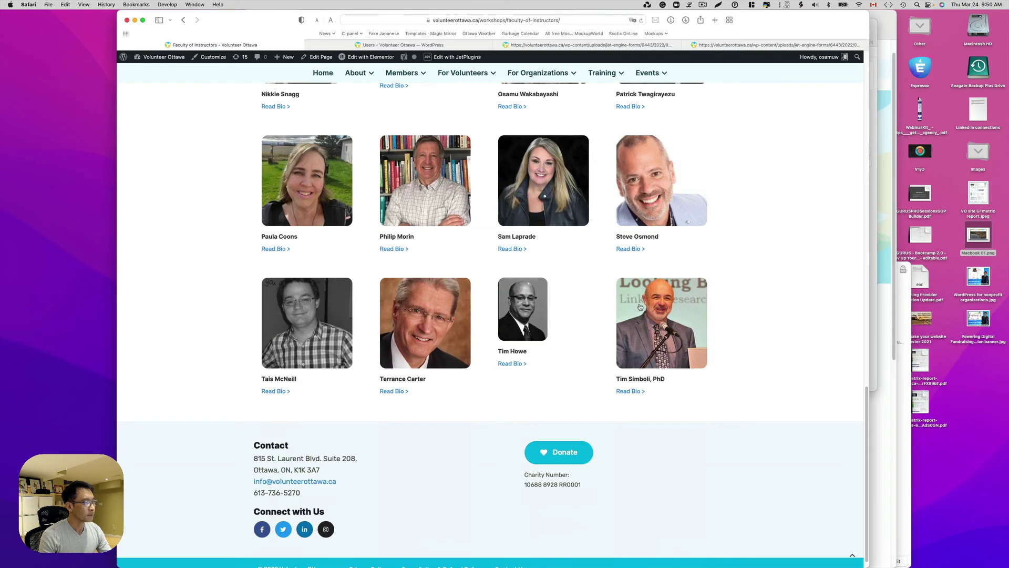
{"action": "scroll", "coordinate": [638, 304], "scroll_direction": "up", "scroll_amount": 9}
{"action": "left_click", "coordinate": [507, 345]}
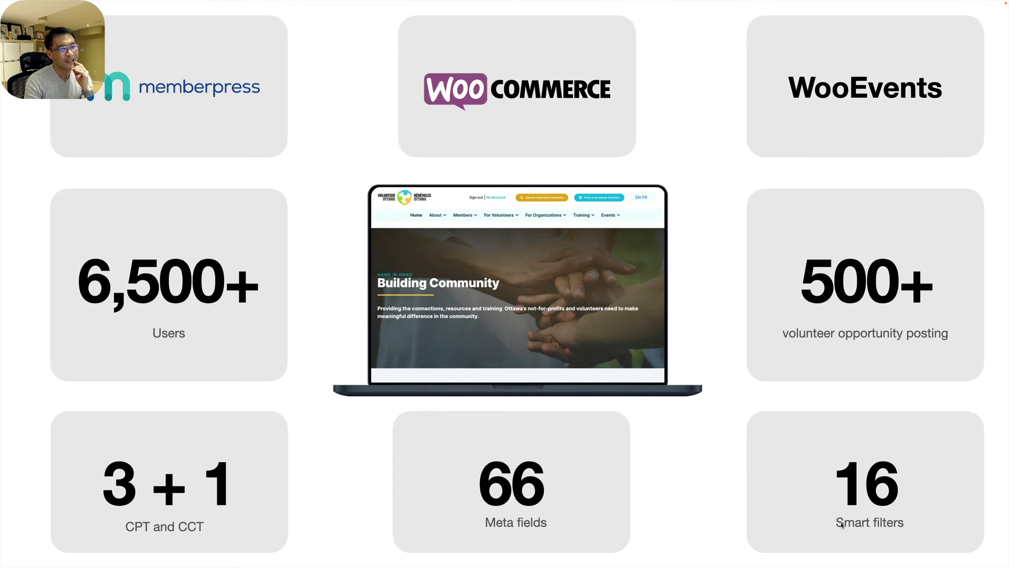
- Advance the Keynote presentation to the JetEngine forms and EN/FR Bilingual slide, exit the slideshow and return to Safari
{"action": "key", "text": "Right"}
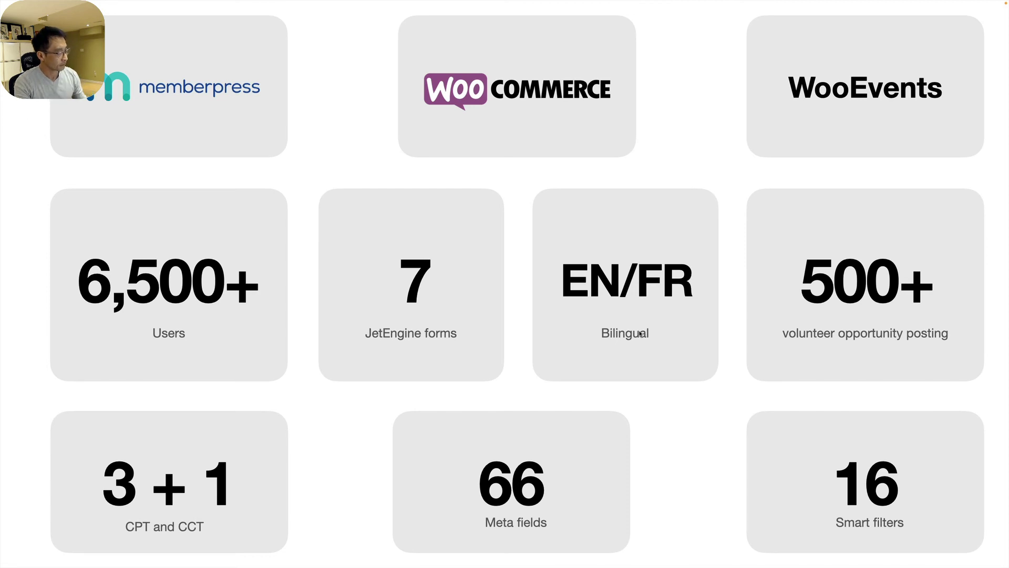
{"action": "key", "text": "Escape"}
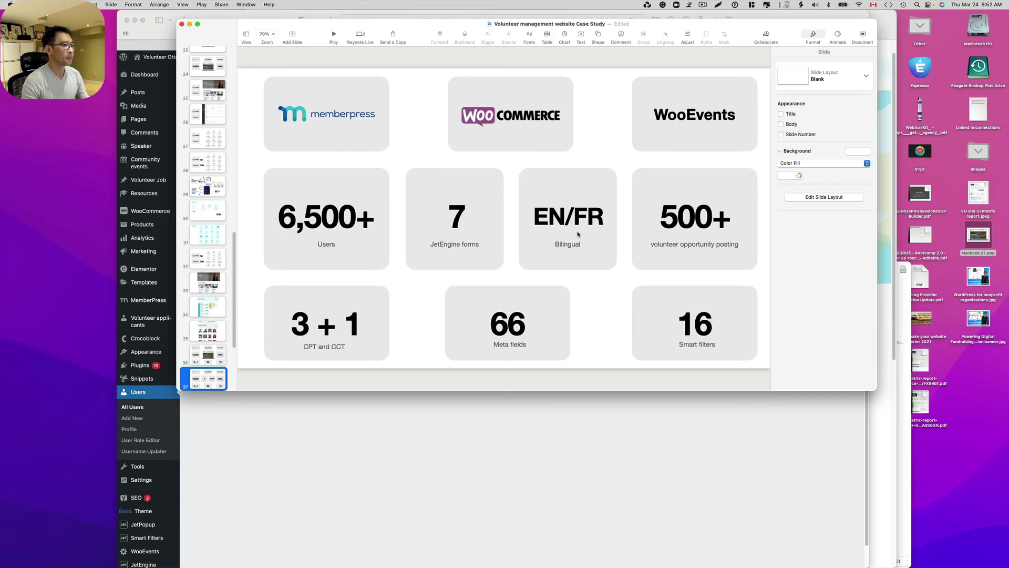
{"action": "left_click", "coordinate": [659, 481]}
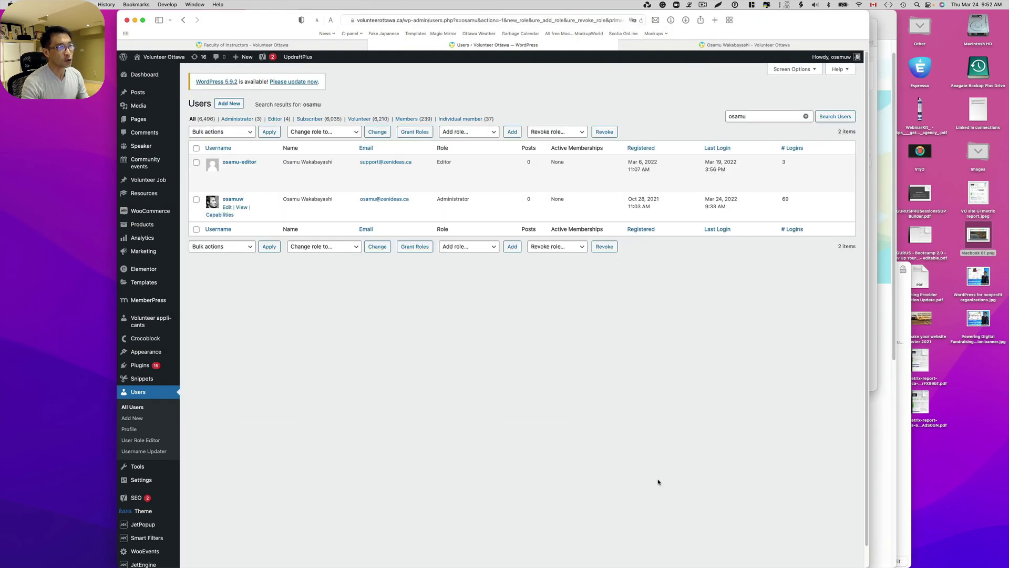
- Load the GTranslate website in the browser tab showing the instructor bio
{"action": "left_click", "coordinate": [719, 46]}
{"action": "left_click", "coordinate": [563, 20]}
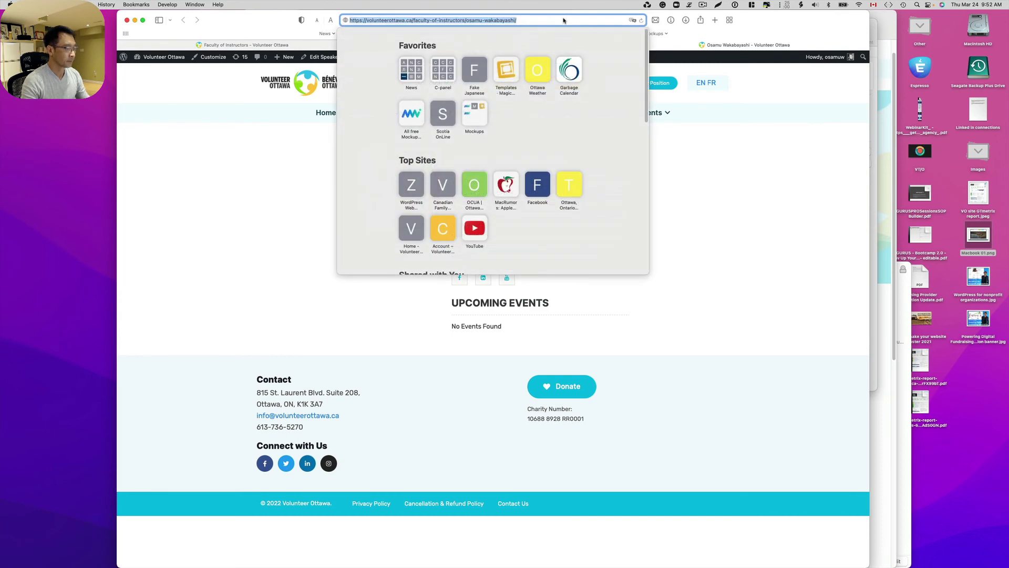
{"action": "type", "text": "gtranslate"}
{"action": "key", "text": "Return"}
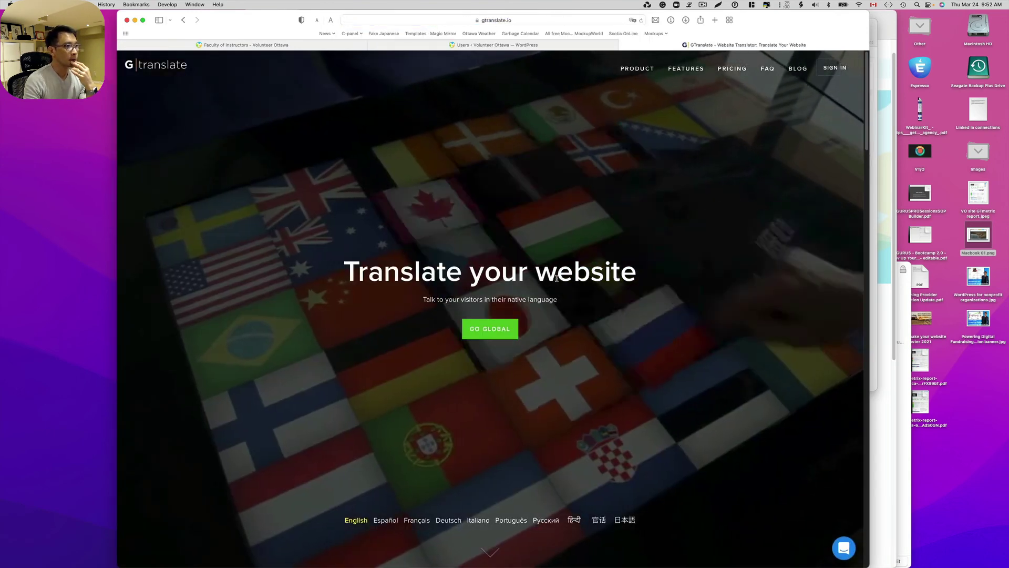
- Review the GTranslate home page, covering supported platforms, usage statistics, and features such as machine translation and translation editing
{"action": "scroll", "coordinate": [560, 296], "scroll_direction": "down", "scroll_amount": 1}
{"action": "scroll", "coordinate": [560, 296], "scroll_direction": "down", "scroll_amount": 7}
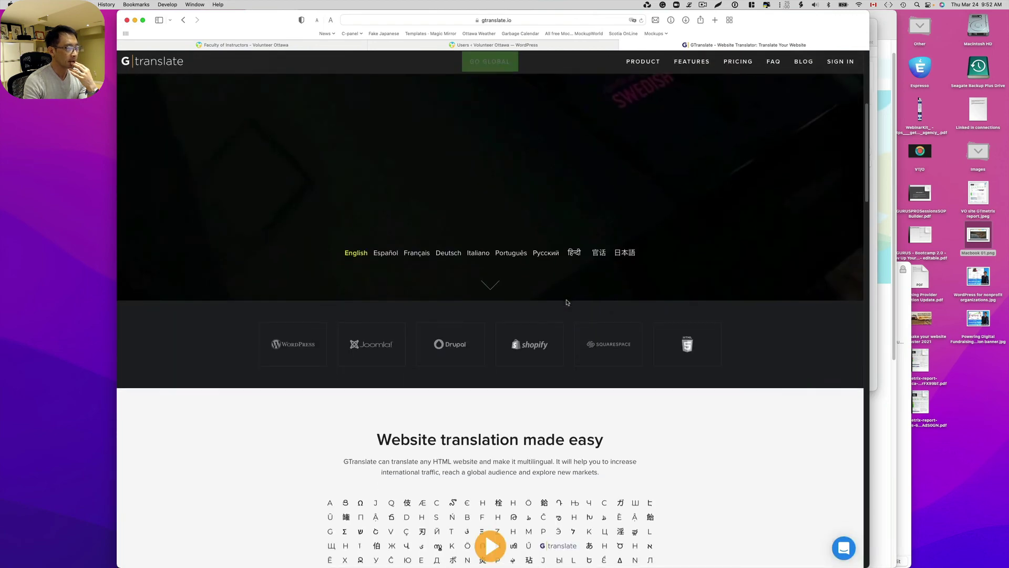
{"action": "scroll", "coordinate": [748, 322], "scroll_direction": "down", "scroll_amount": 7}
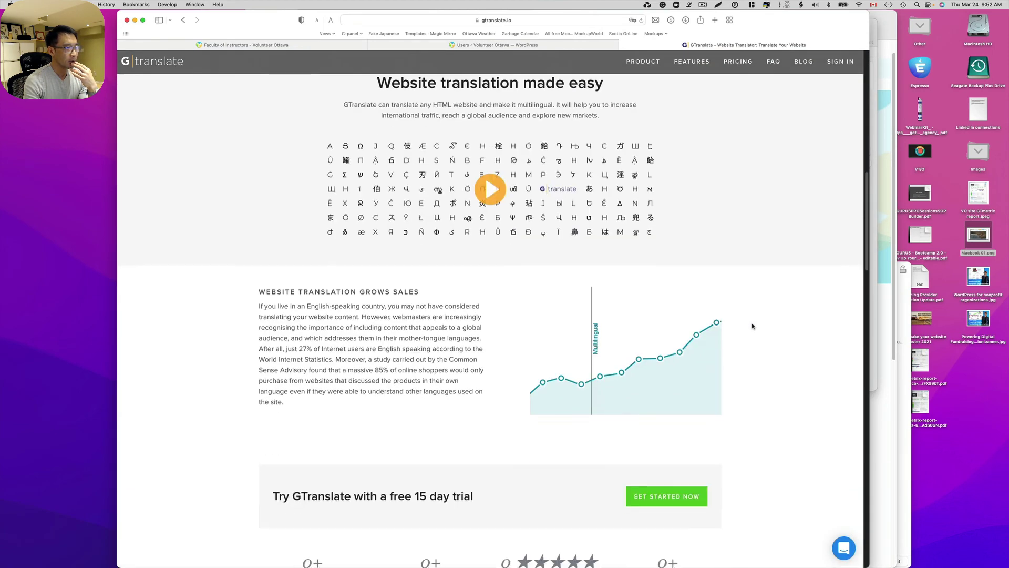
{"action": "scroll", "coordinate": [753, 327], "scroll_direction": "down", "scroll_amount": 7}
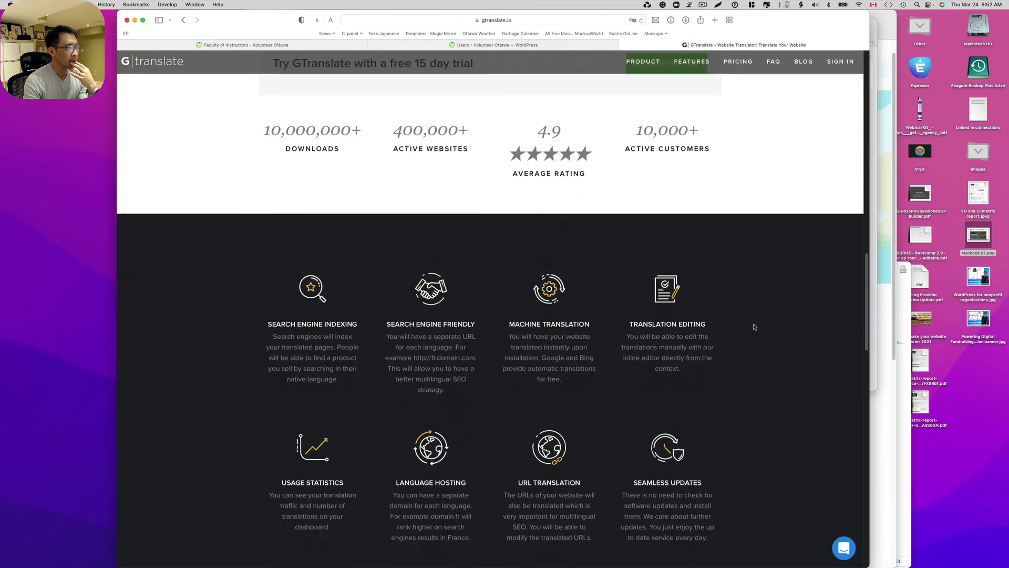
{"action": "scroll", "coordinate": [755, 327], "scroll_direction": "up", "scroll_amount": 1}
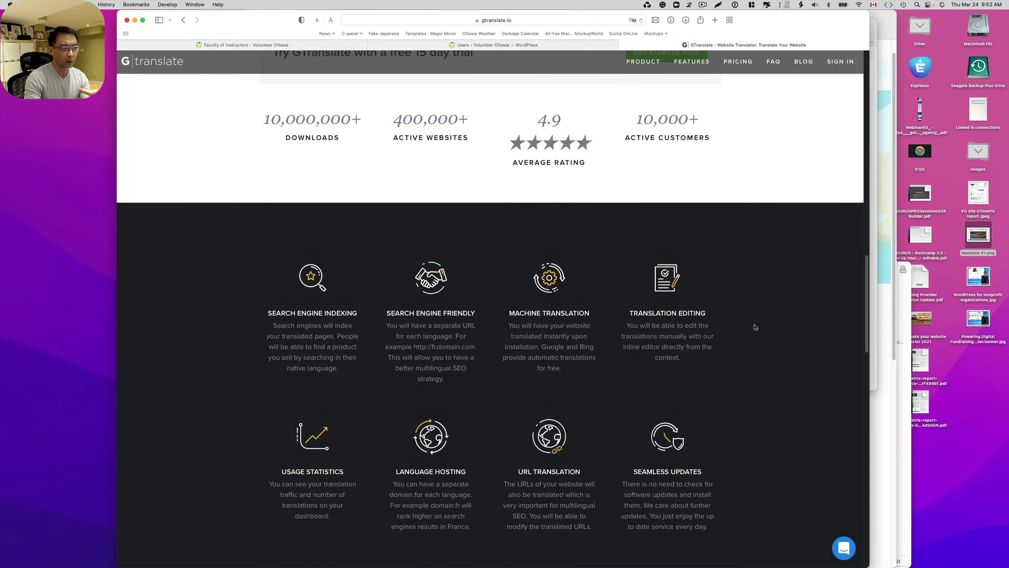
{"action": "scroll", "coordinate": [757, 266], "scroll_direction": "up", "scroll_amount": 8}
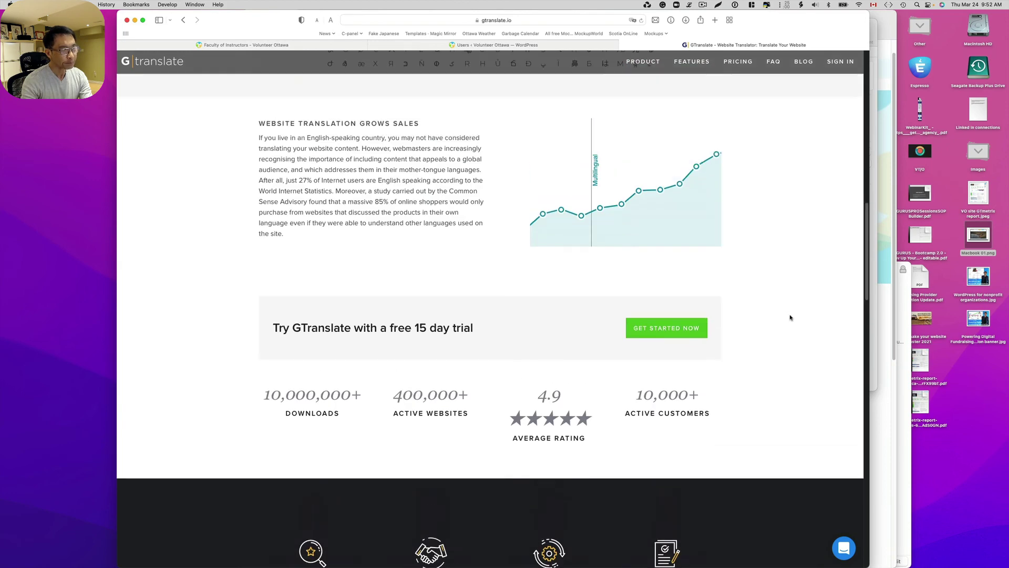
{"action": "scroll", "coordinate": [798, 323], "scroll_direction": "up", "scroll_amount": 7}
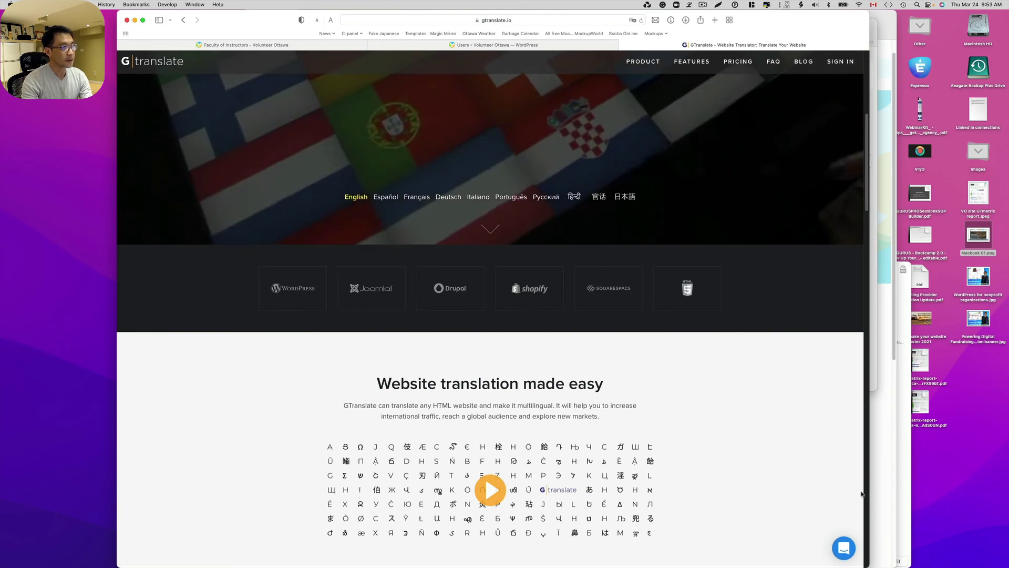
{"action": "scroll", "coordinate": [801, 483], "scroll_direction": "up", "scroll_amount": 3}
{"action": "scroll", "coordinate": [801, 473], "scroll_direction": "up", "scroll_amount": 1}
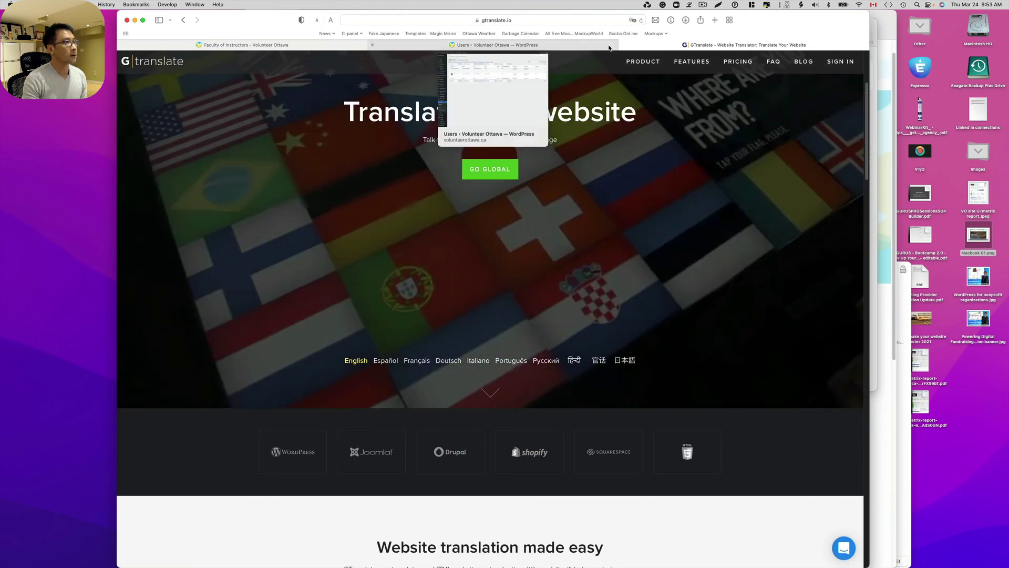
- Go from the WordPress Users screen to the Volunteer Ottawa home page and open the My Account page
{"action": "left_click", "coordinate": [608, 46]}
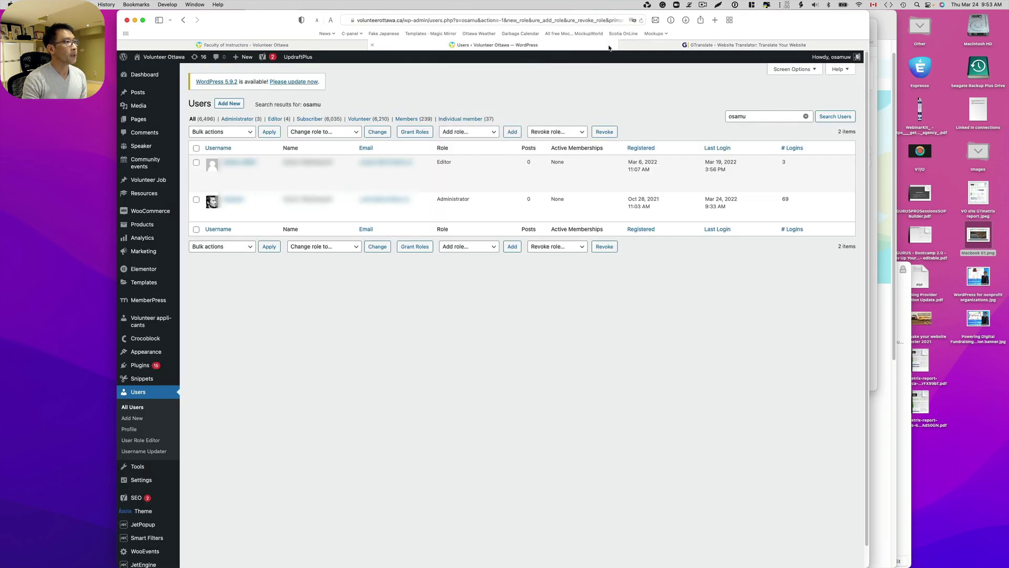
{"action": "left_click", "coordinate": [158, 70]}
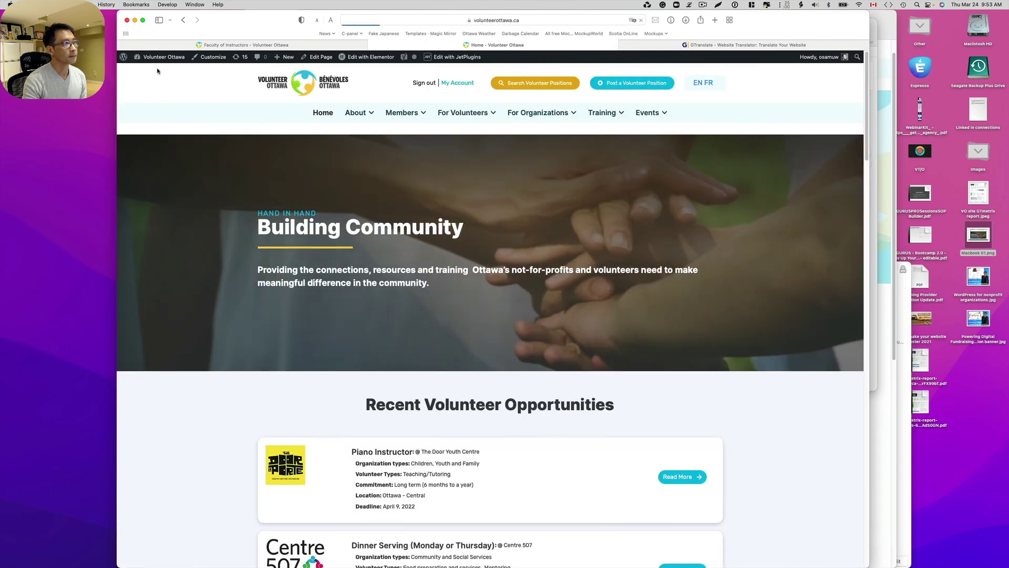
{"action": "left_click", "coordinate": [468, 84]}
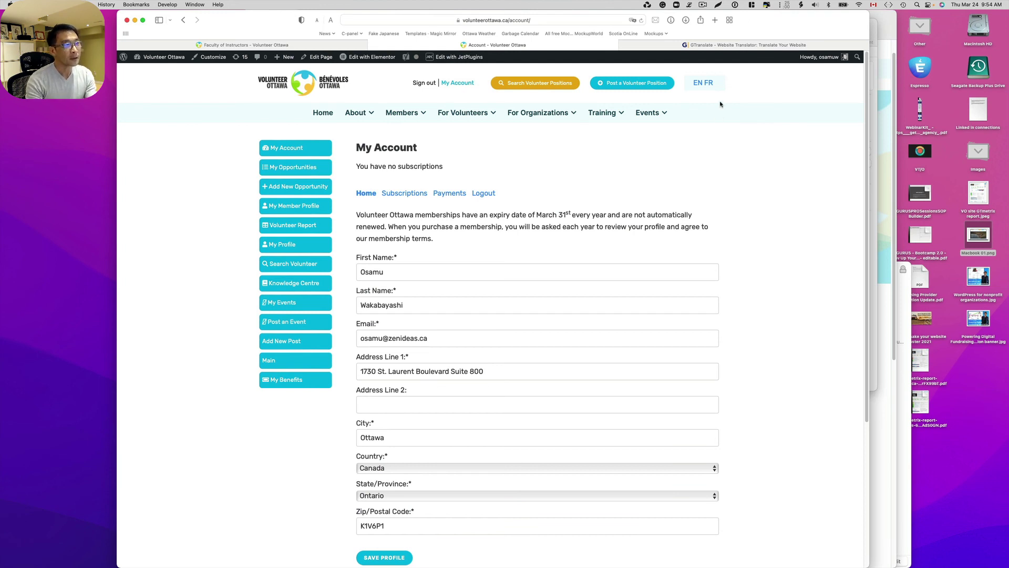
- Switch the My Account page to French to view its translation, and return it to English
{"action": "left_click", "coordinate": [709, 85]}
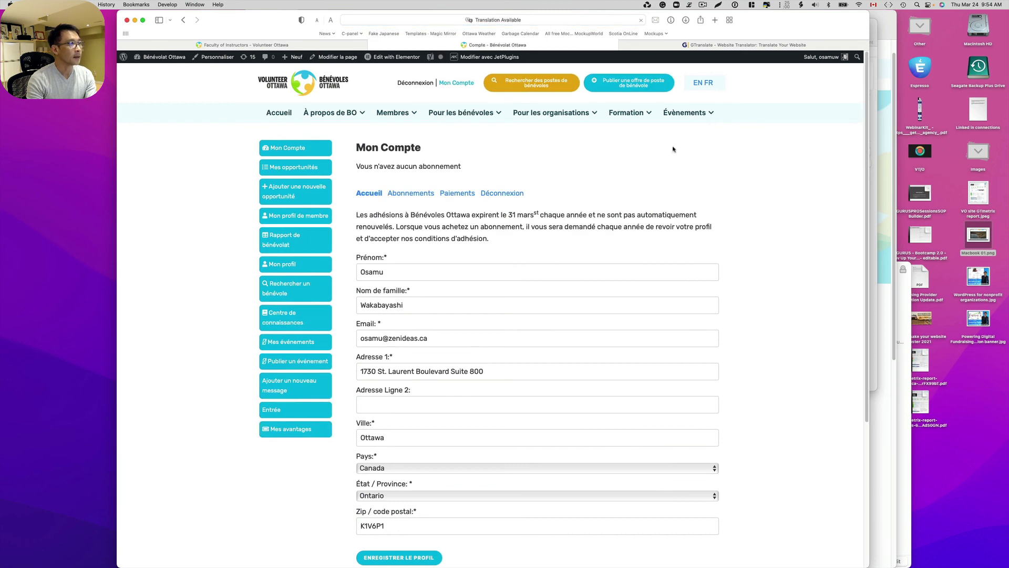
{"action": "left_click", "coordinate": [700, 83]}
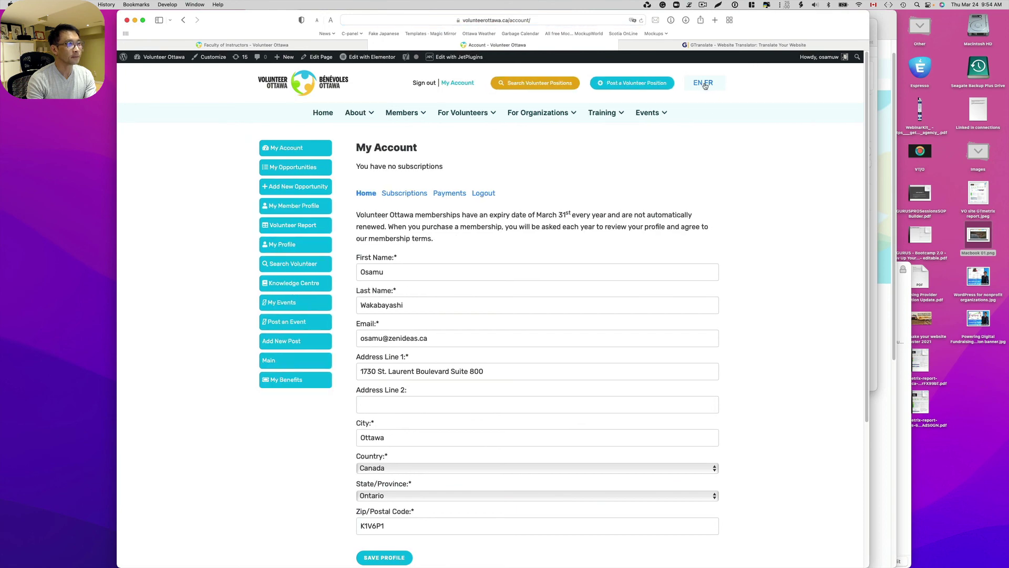
{"action": "left_click", "coordinate": [705, 85]}
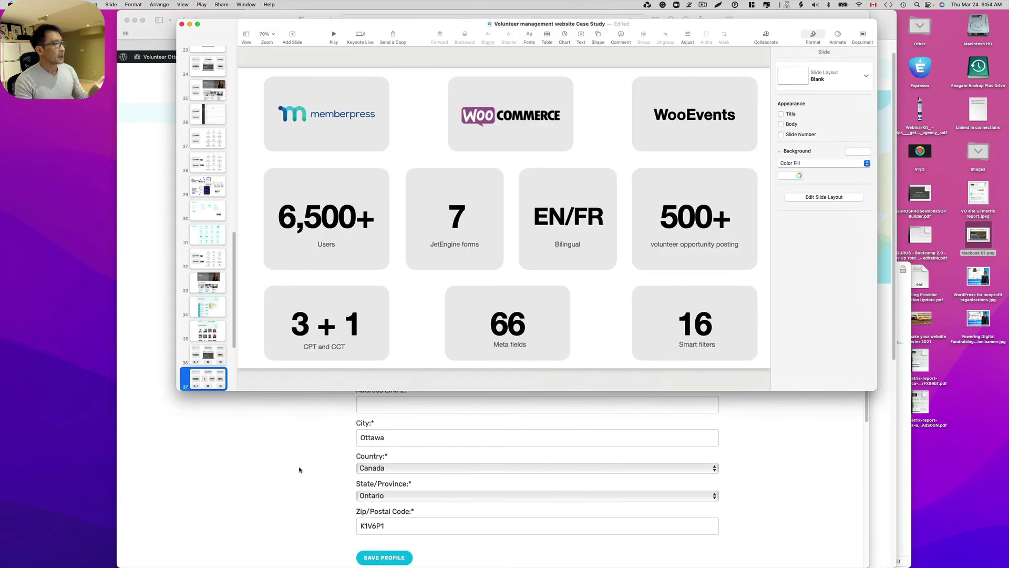
- Return from Keynote to Safari and load the GTmetrix website in the GTranslate tab
{"action": "left_click", "coordinate": [299, 470]}
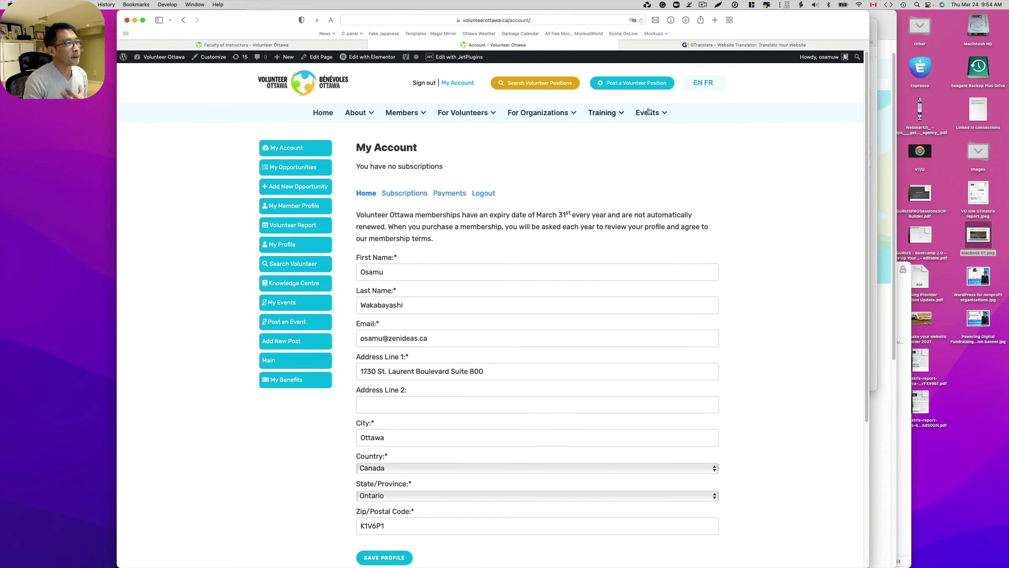
{"action": "left_click", "coordinate": [720, 47]}
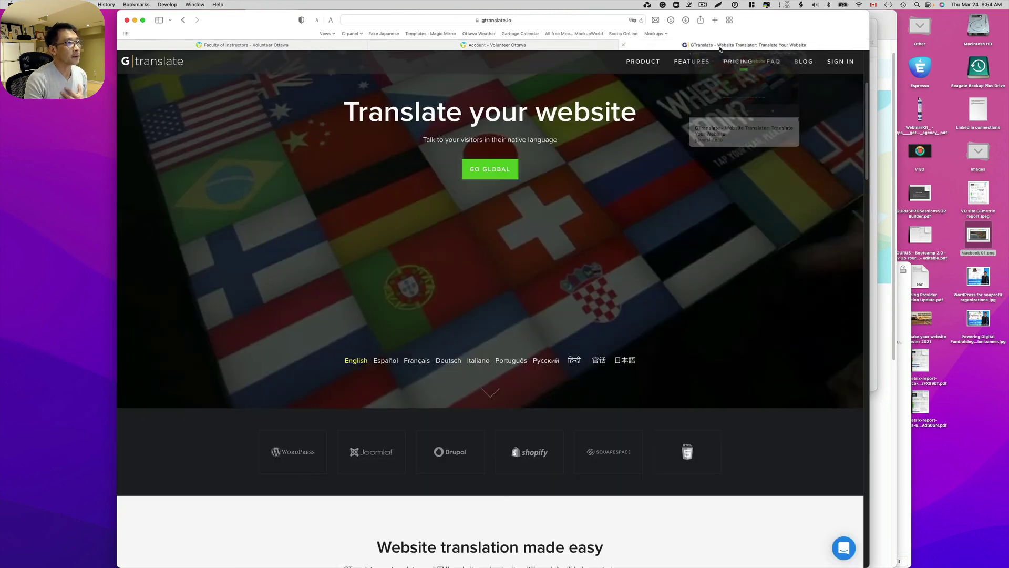
{"action": "left_click", "coordinate": [546, 22]}
{"action": "key", "text": "BackSpace"}
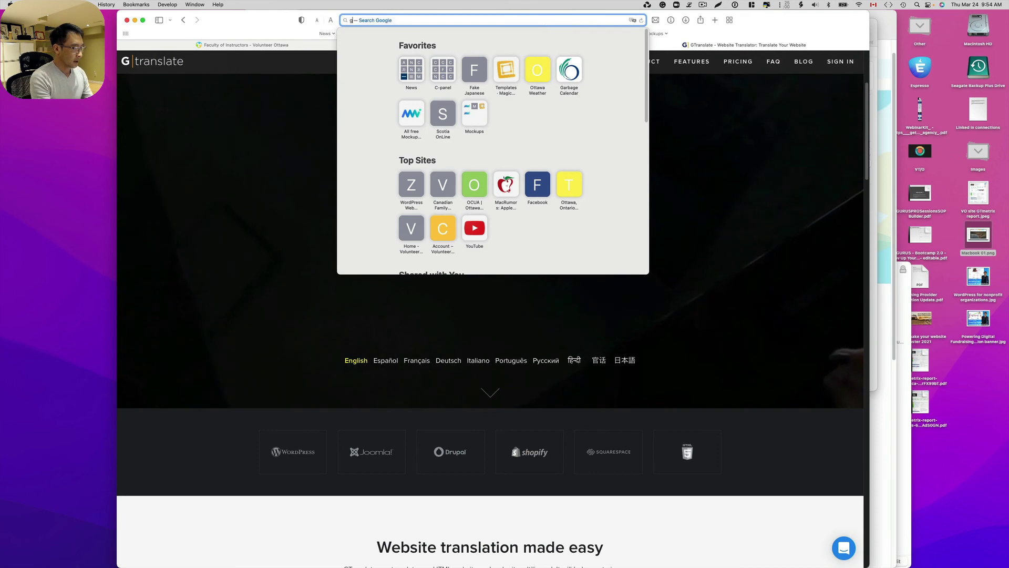
{"action": "type", "text": "gtmatri"}
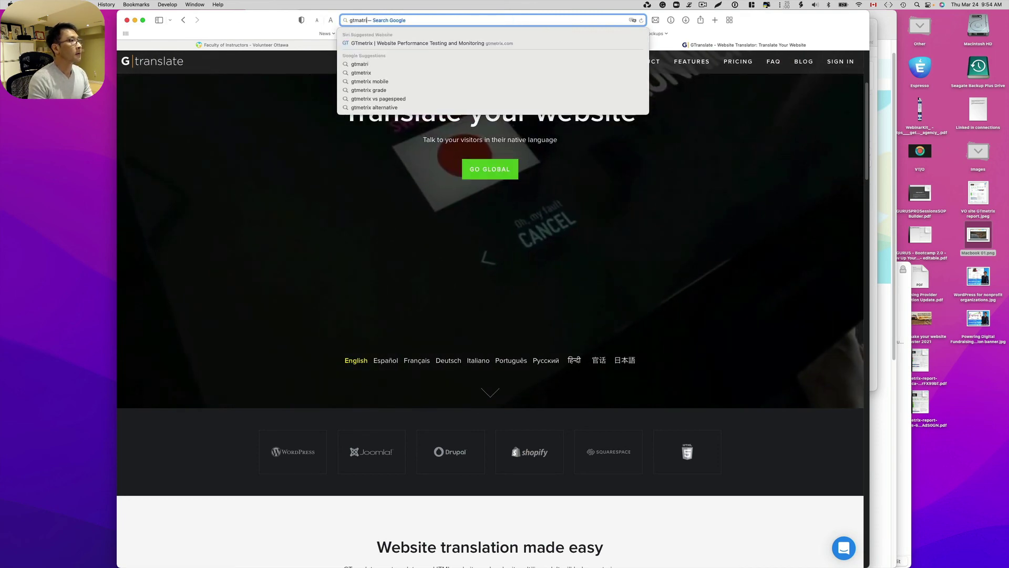
{"action": "left_click", "coordinate": [515, 44]}
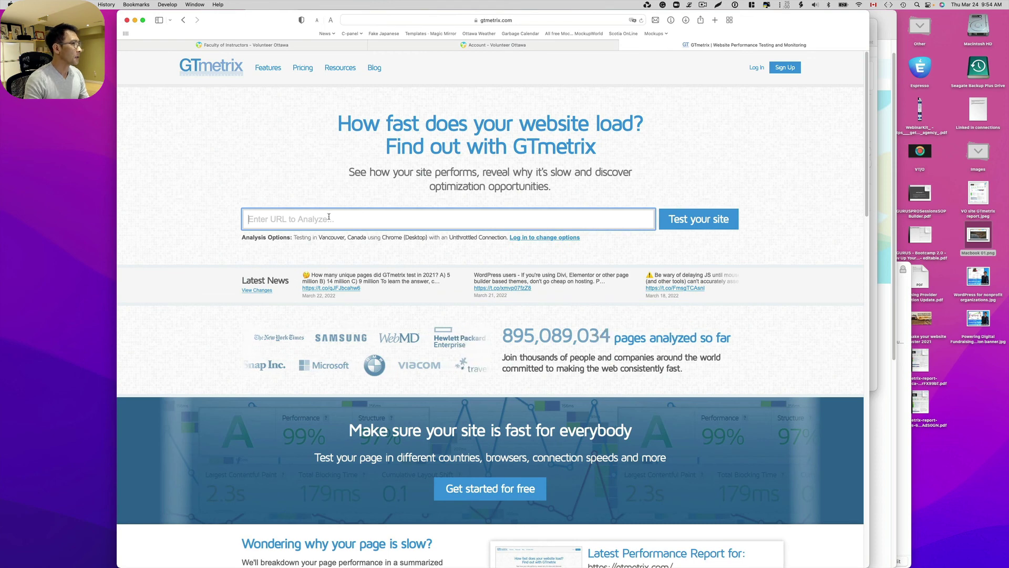
{"action": "type", "text": "https://volunteerottawa.ca/"}
{"action": "left_click", "coordinate": [677, 225]}
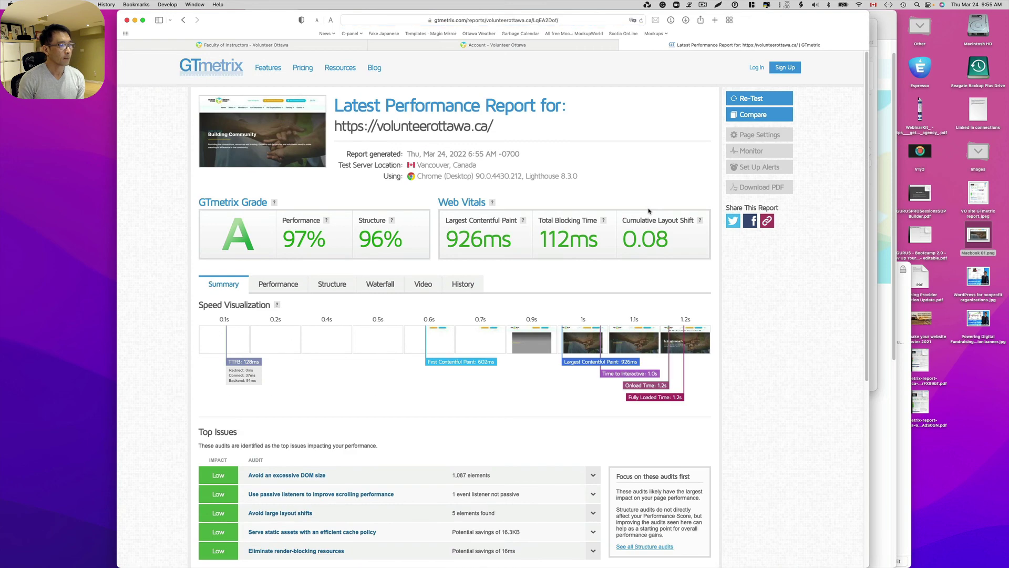
{"action": "scroll", "coordinate": [649, 210], "scroll_direction": "down", "scroll_amount": 2}
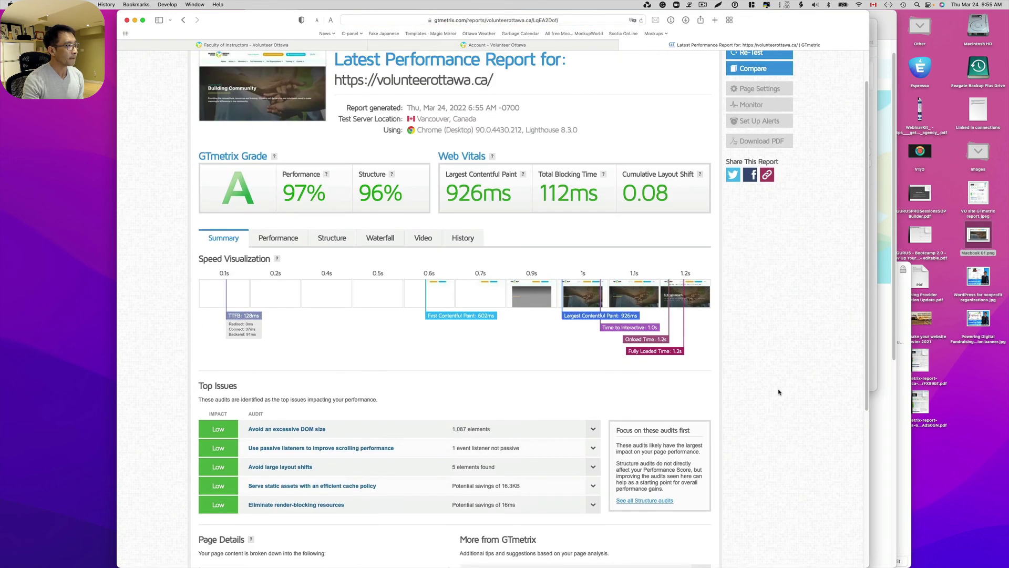
{"action": "scroll", "coordinate": [778, 392], "scroll_direction": "down", "scroll_amount": 4}
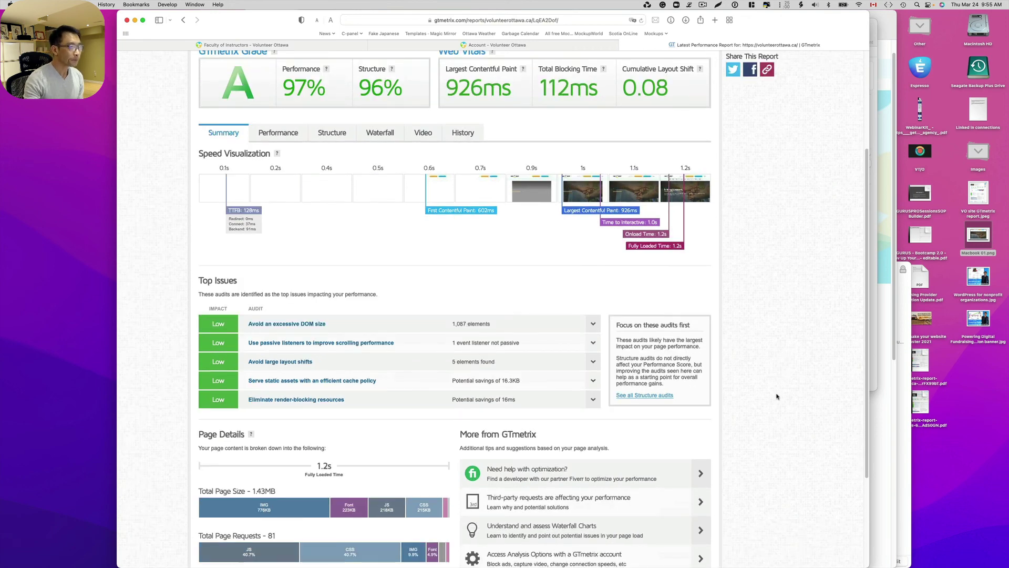
{"action": "scroll", "coordinate": [830, 395], "scroll_direction": "down", "scroll_amount": 4}
{"action": "scroll", "coordinate": [833, 395], "scroll_direction": "up", "scroll_amount": 5}
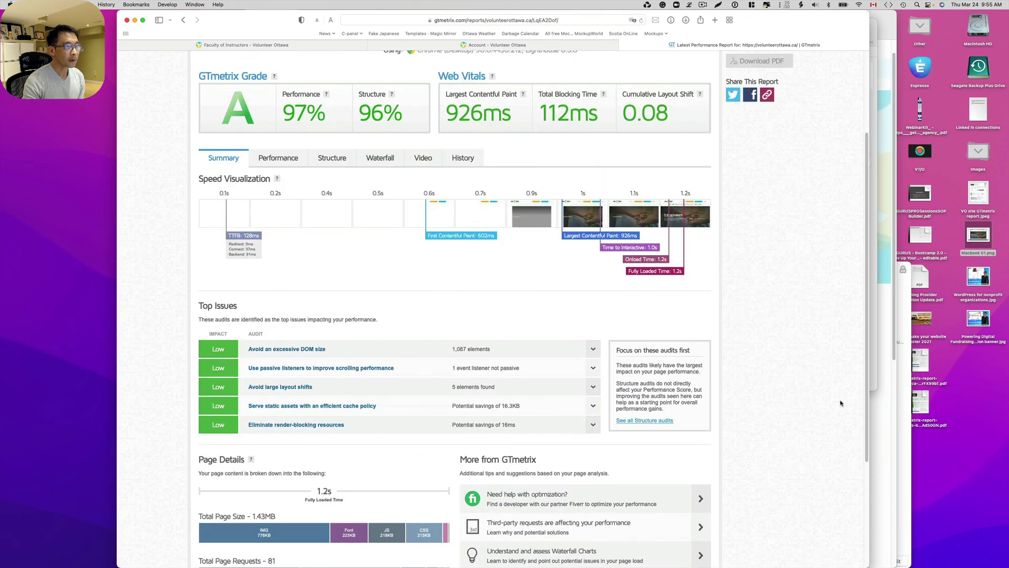
{"action": "scroll", "coordinate": [841, 403], "scroll_direction": "up", "scroll_amount": 5}
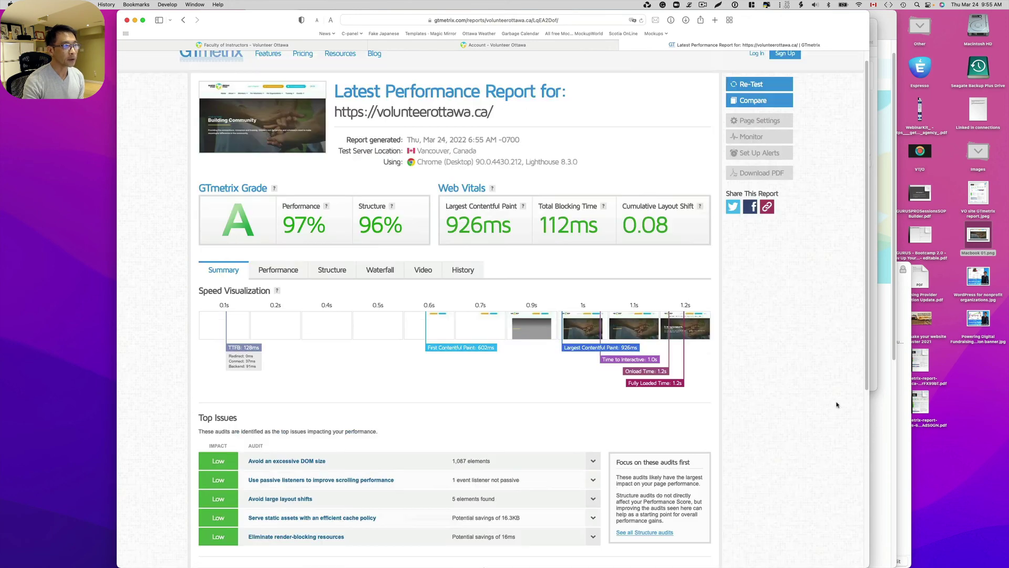
- Return to the Volunteer Ottawa site, open the Board of Directors page, and view and close the vice-chair's bio
{"action": "left_click", "coordinate": [495, 45]}
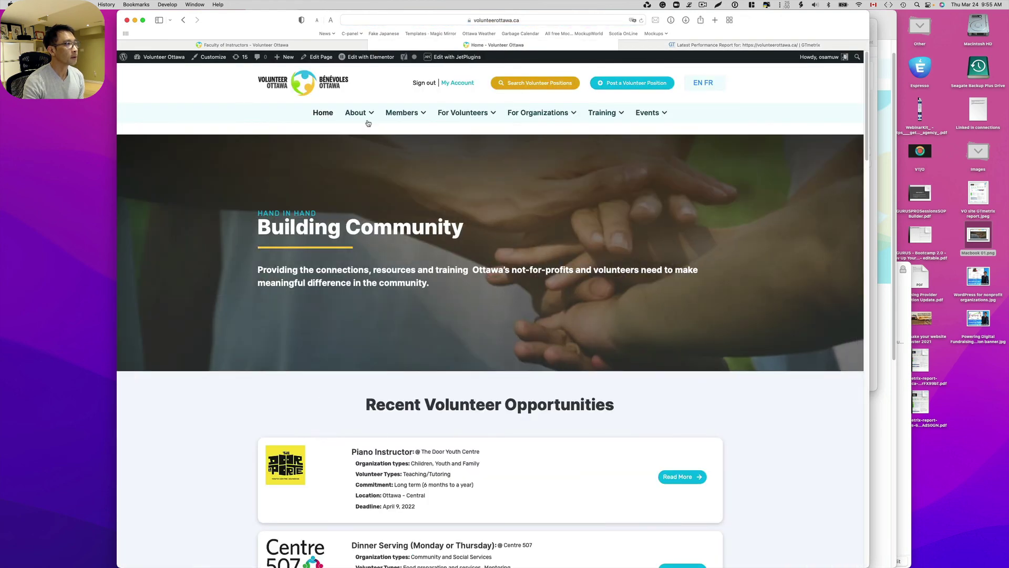
{"action": "mouse_move", "coordinate": [361, 115]}
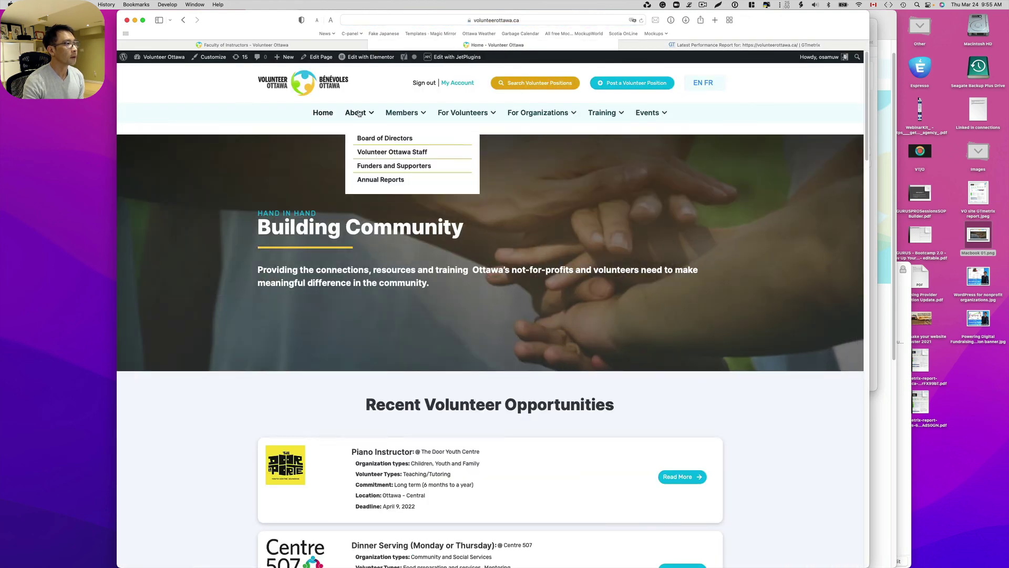
{"action": "left_click", "coordinate": [365, 140]}
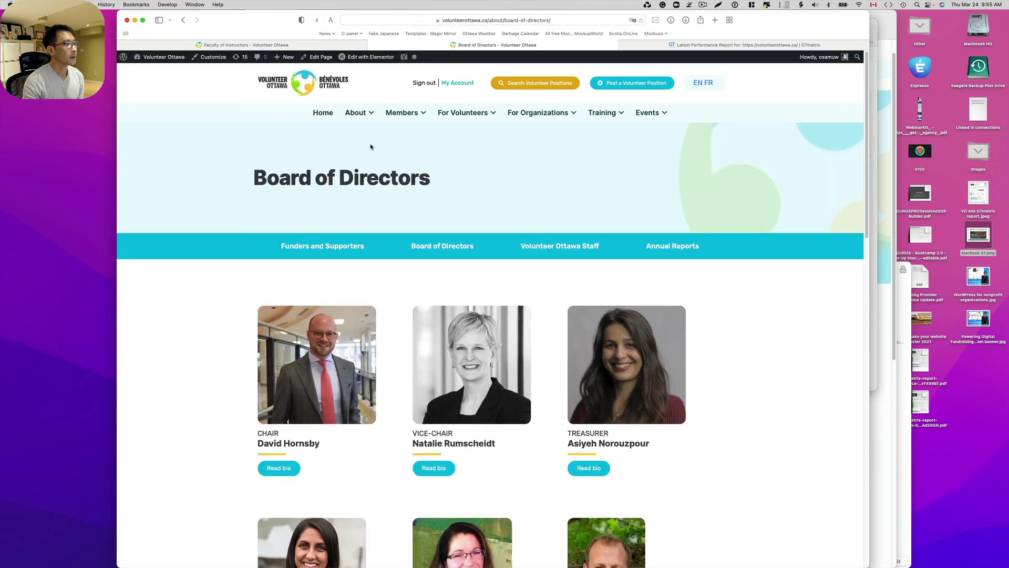
{"action": "scroll", "coordinate": [425, 432], "scroll_direction": "down", "scroll_amount": 1}
{"action": "left_click", "coordinate": [434, 458]}
{"action": "left_click", "coordinate": [673, 345]}
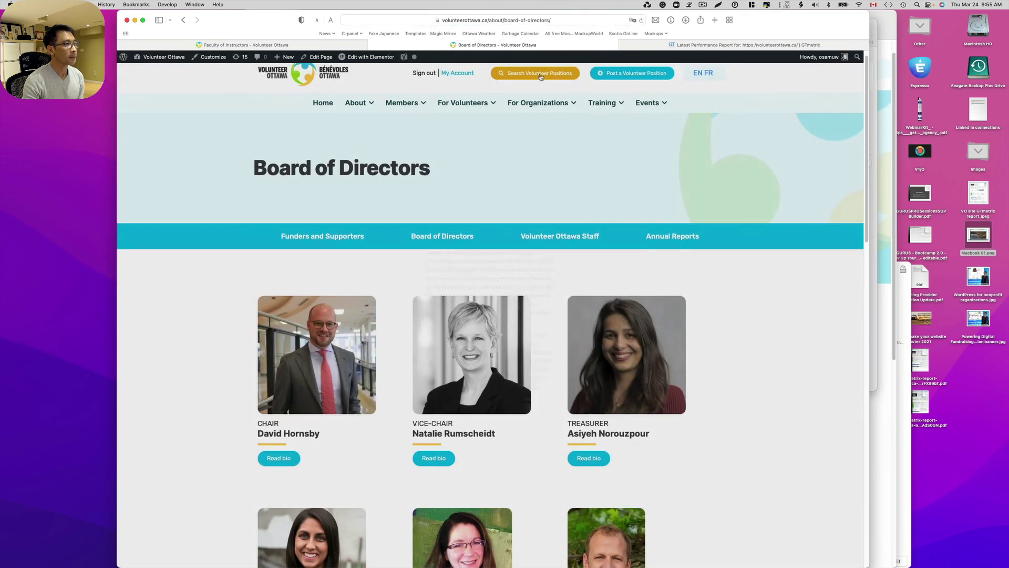
- Show the members' form for adding a volunteer opportunity, followed by the Create a Volunteer Profile registration form
{"action": "mouse_move", "coordinate": [406, 102]}
{"action": "left_click", "coordinate": [420, 127]}
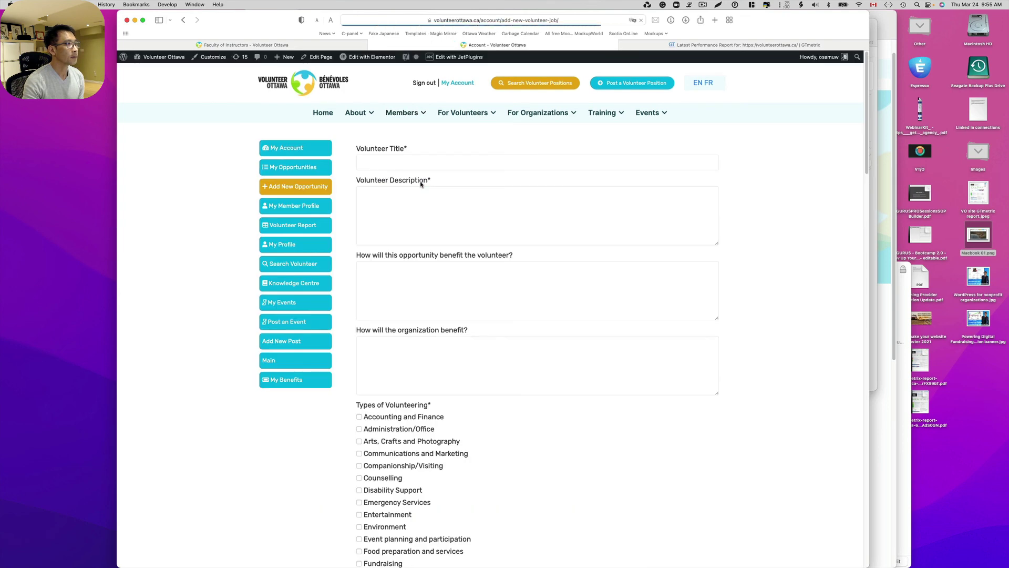
{"action": "mouse_move", "coordinate": [453, 114]}
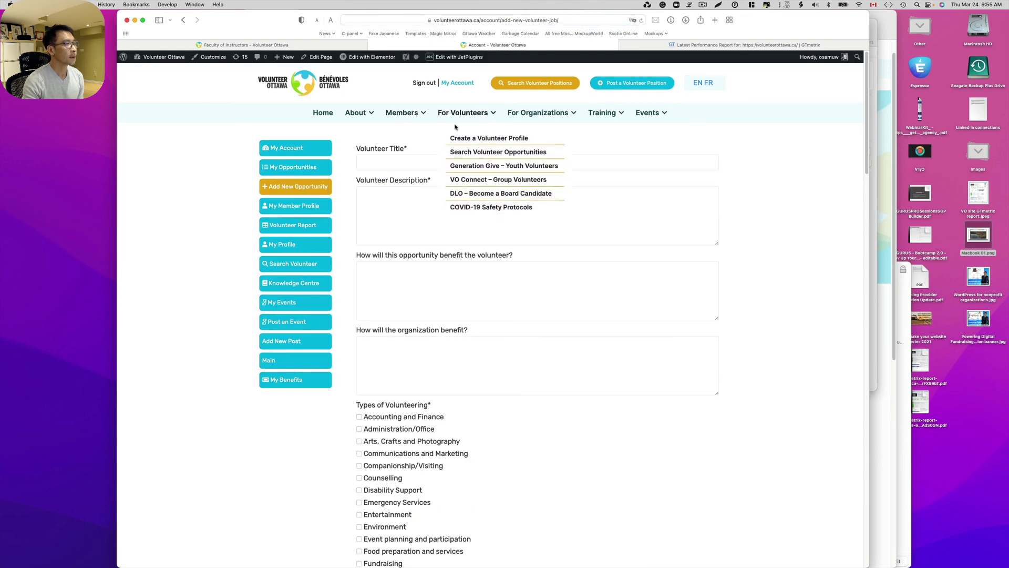
{"action": "left_click", "coordinate": [458, 137]}
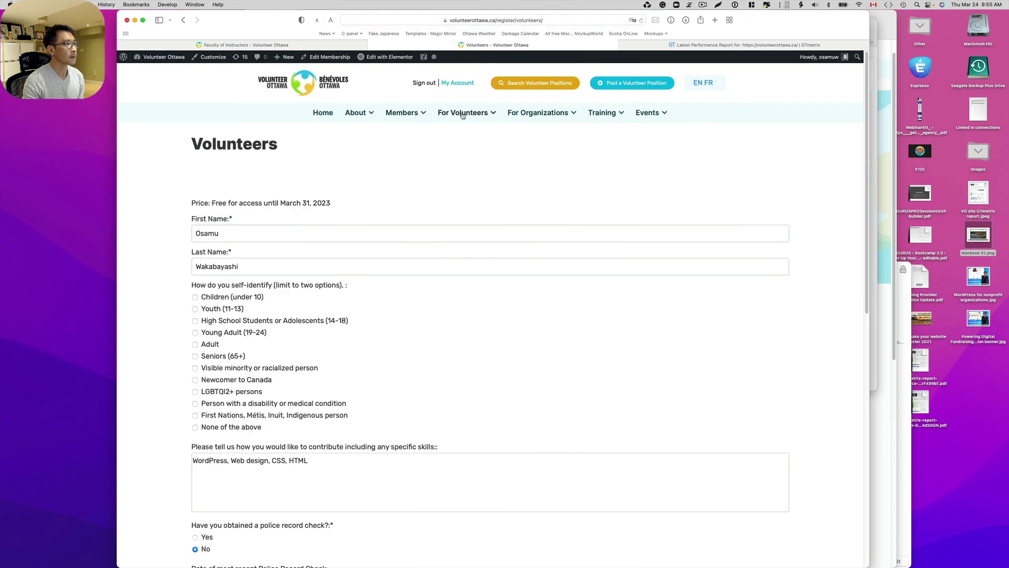
- Open the Training page and look over its upcoming workshops, Faculty of Instructors section and testimonials
{"action": "mouse_move", "coordinate": [599, 114]}
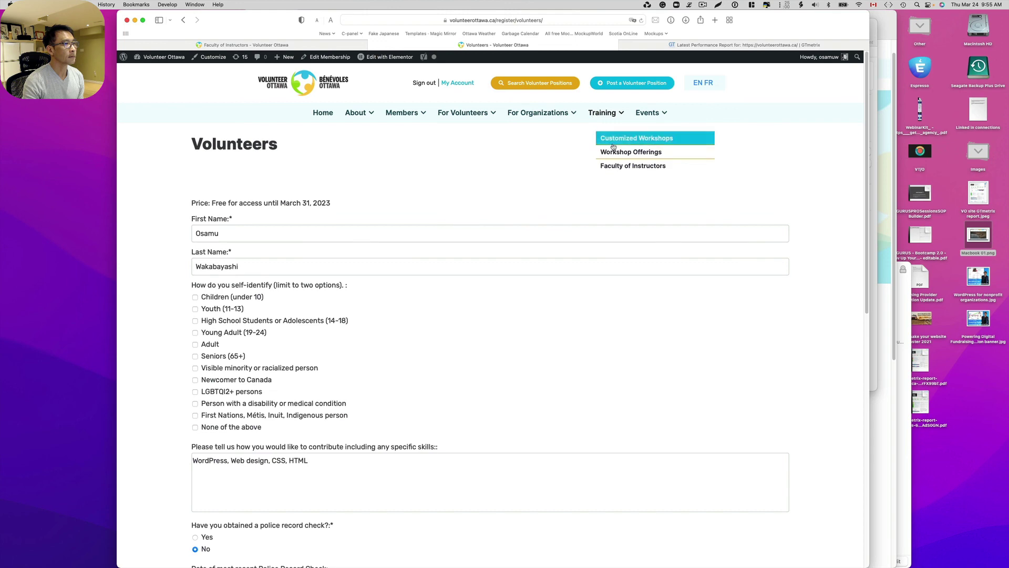
{"action": "left_click", "coordinate": [608, 113]}
{"action": "scroll", "coordinate": [582, 239], "scroll_direction": "down", "scroll_amount": 15}
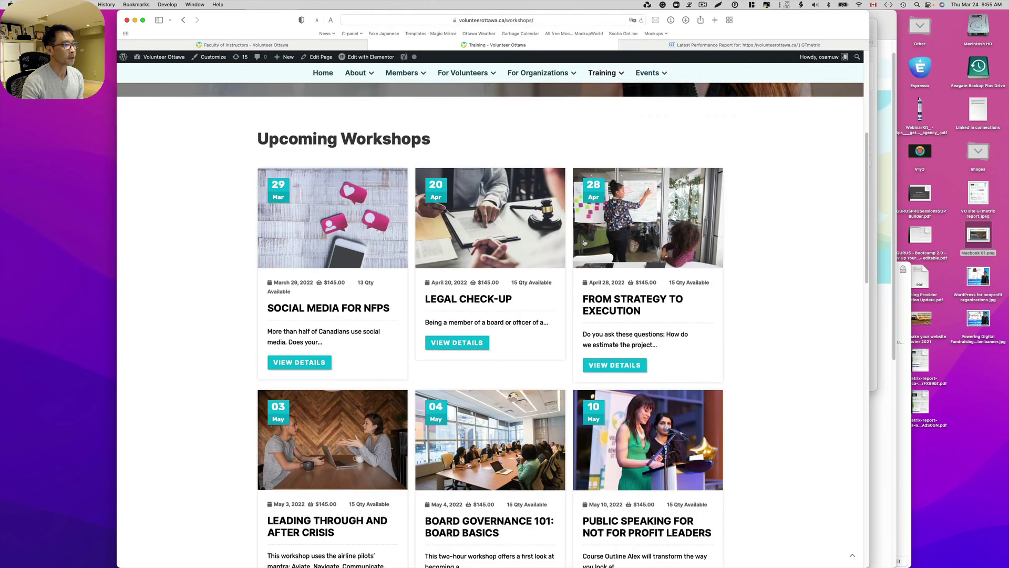
{"action": "scroll", "coordinate": [585, 242], "scroll_direction": "down", "scroll_amount": 10}
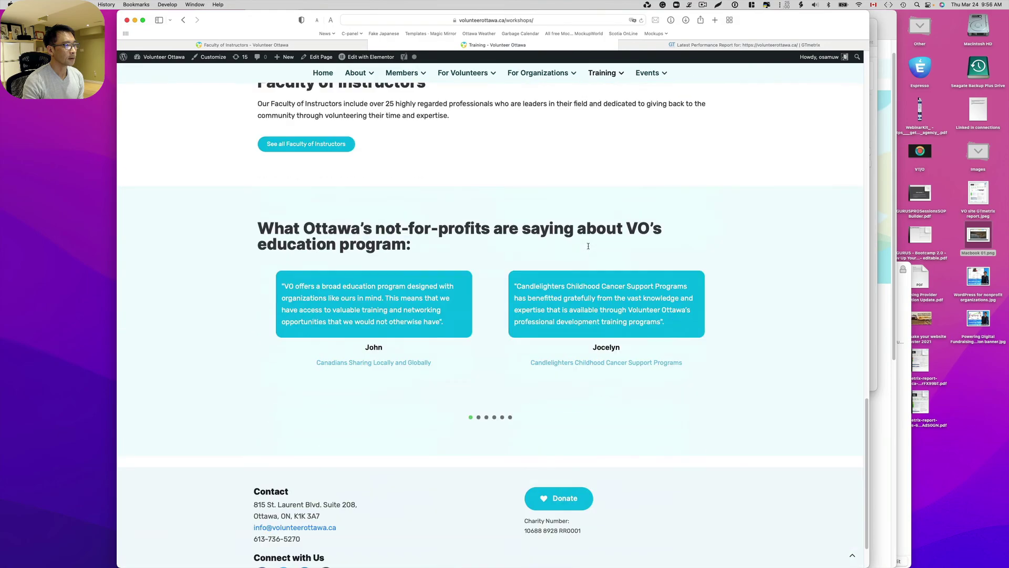
{"action": "scroll", "coordinate": [586, 245], "scroll_direction": "up", "scroll_amount": 5}
{"action": "scroll", "coordinate": [584, 242], "scroll_direction": "up", "scroll_amount": 10}
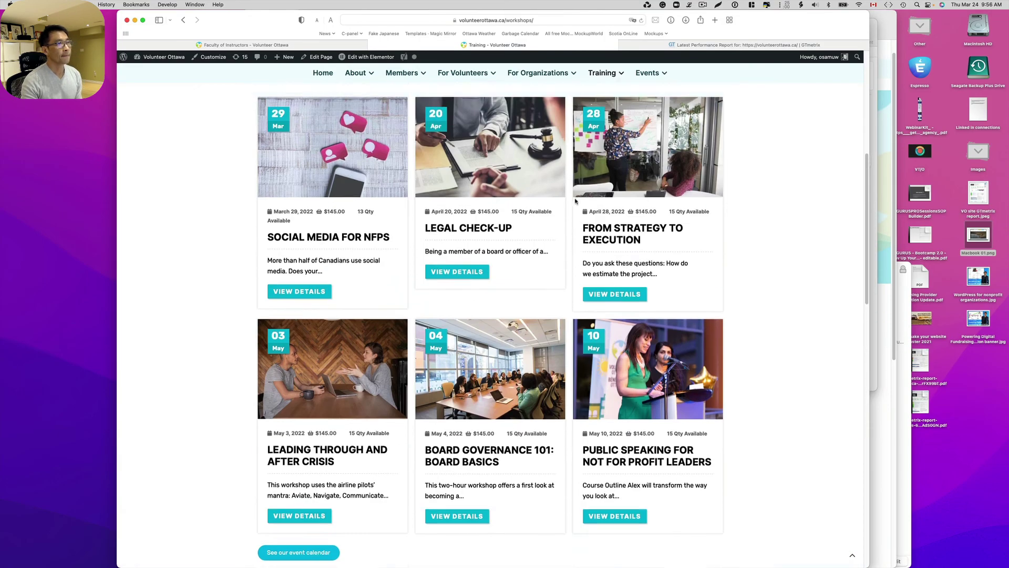